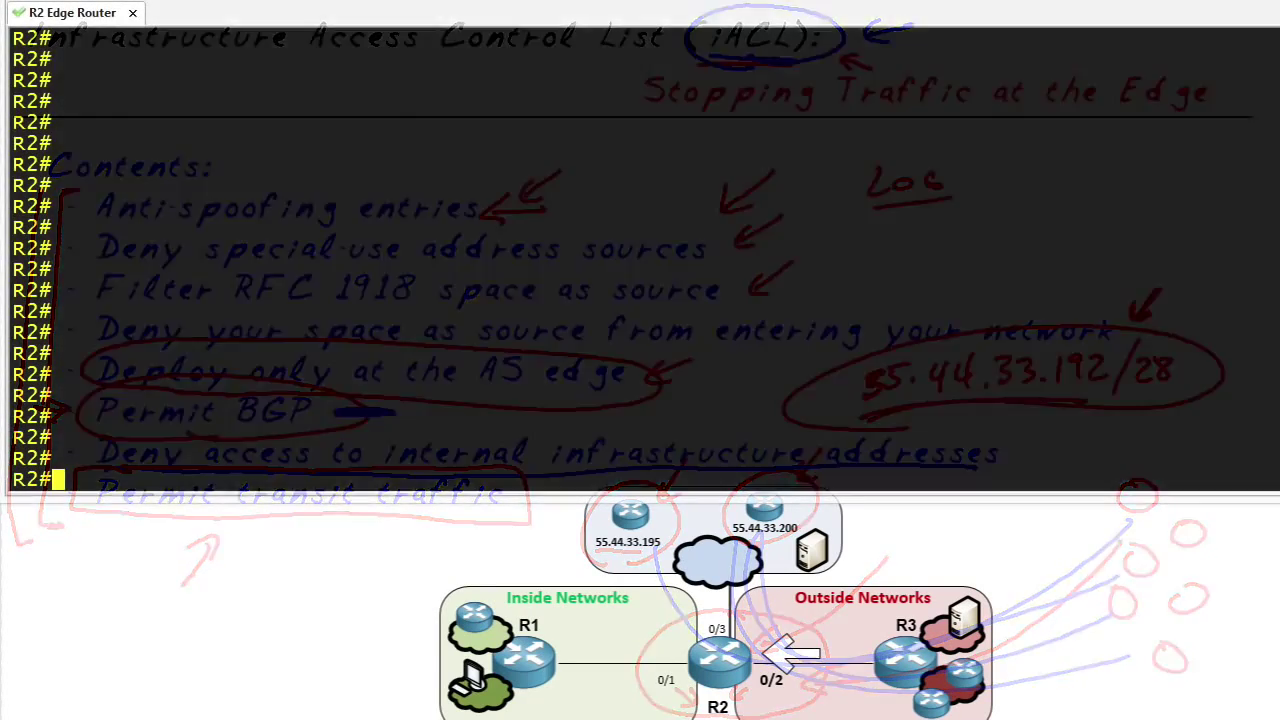
# - Enter global configuration mode on R2 with conf t and add the '!--- Anti-spoofing entries' comment
pyautogui.write('conf t')
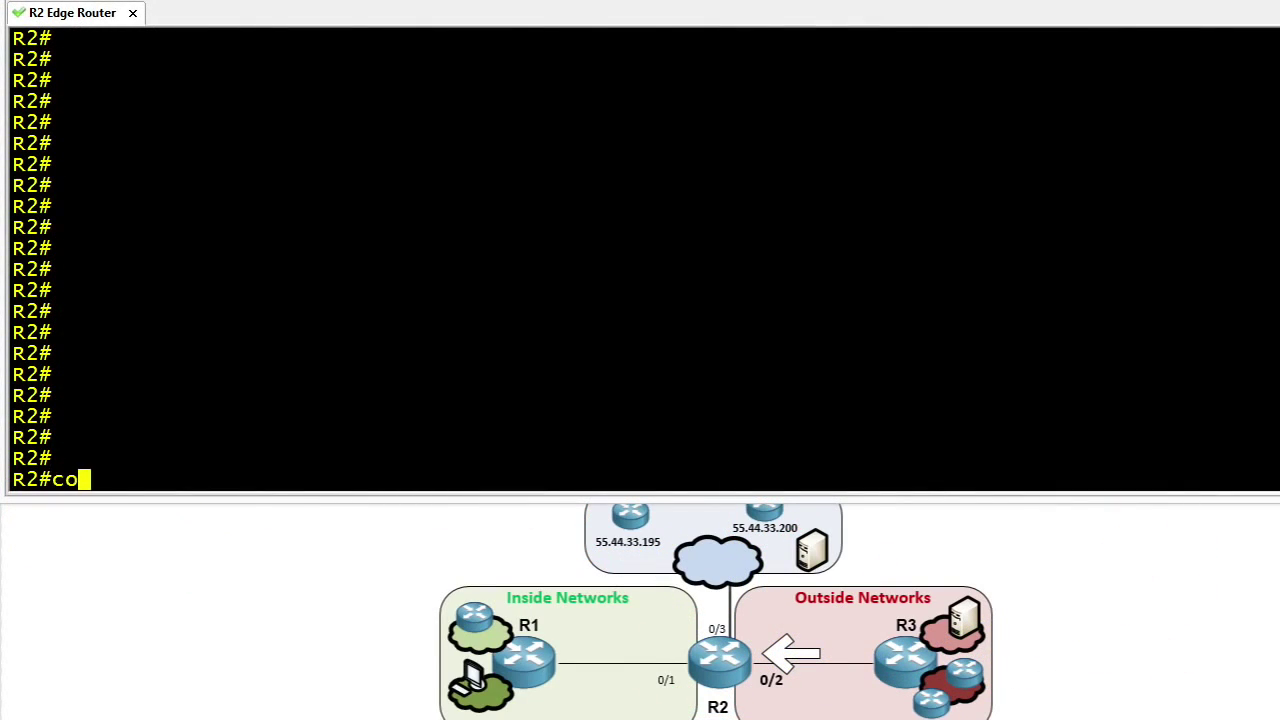
pyautogui.press('Return')
pyautogui.press('Return')
pyautogui.write('!--- Anti-spoofing entries')
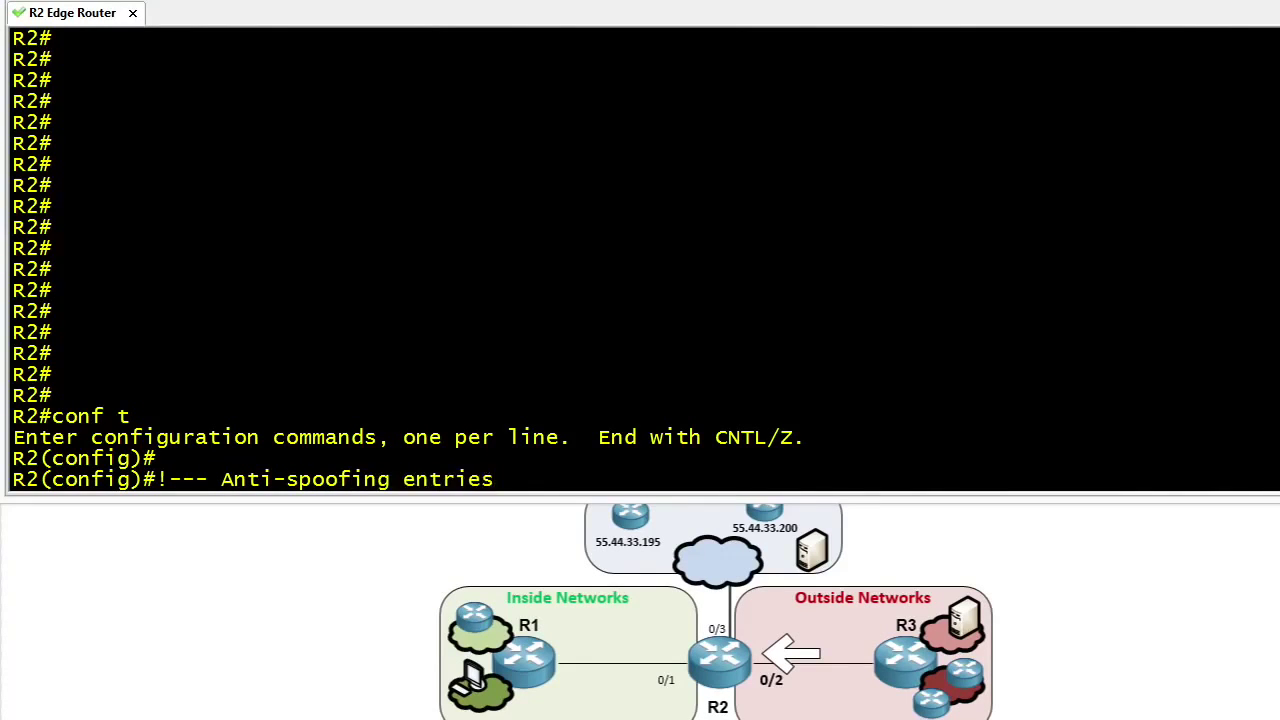
pyautogui.press('Return')
# - Deny IP from hosts 55.44.33.195 and 55.44.33.200 in ACL 110, then start a special-use sources comment
pyautogui.write('access-list 110 deny ip host 55')
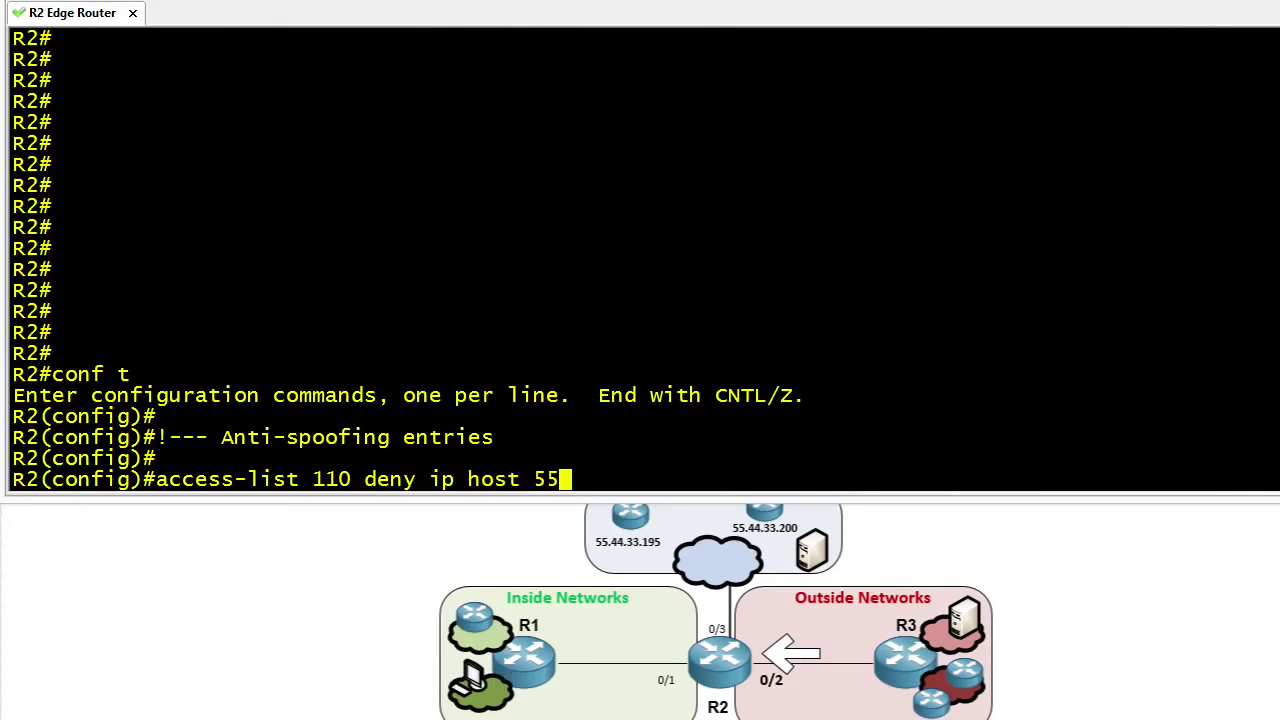
pyautogui.write('.44.33.195 any')
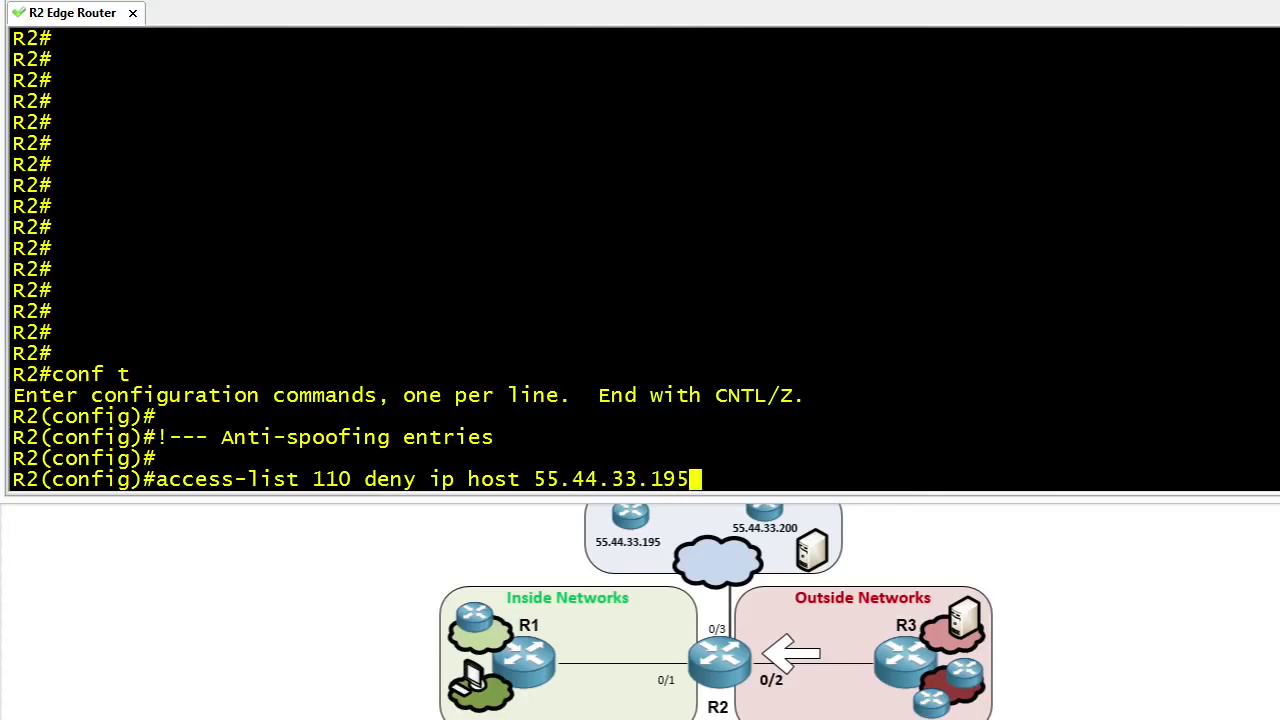
pyautogui.press('Return')
pyautogui.write('access-')
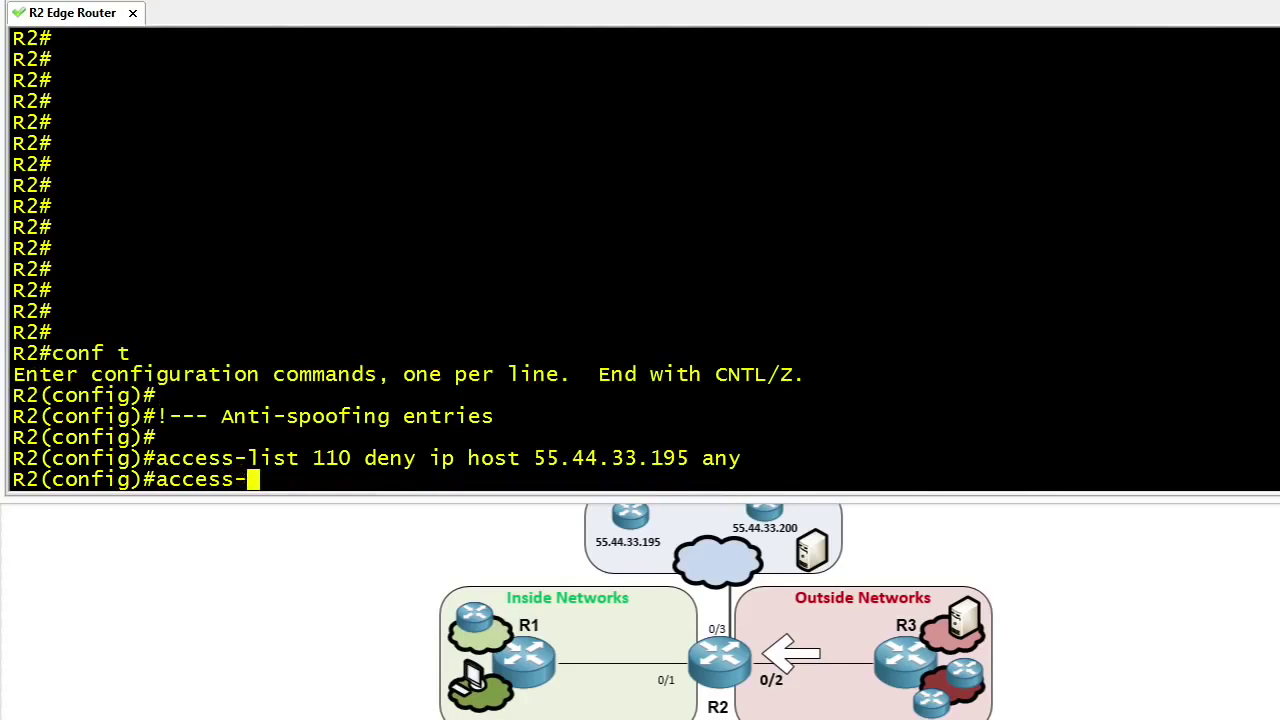
pyautogui.write('list 110 de')
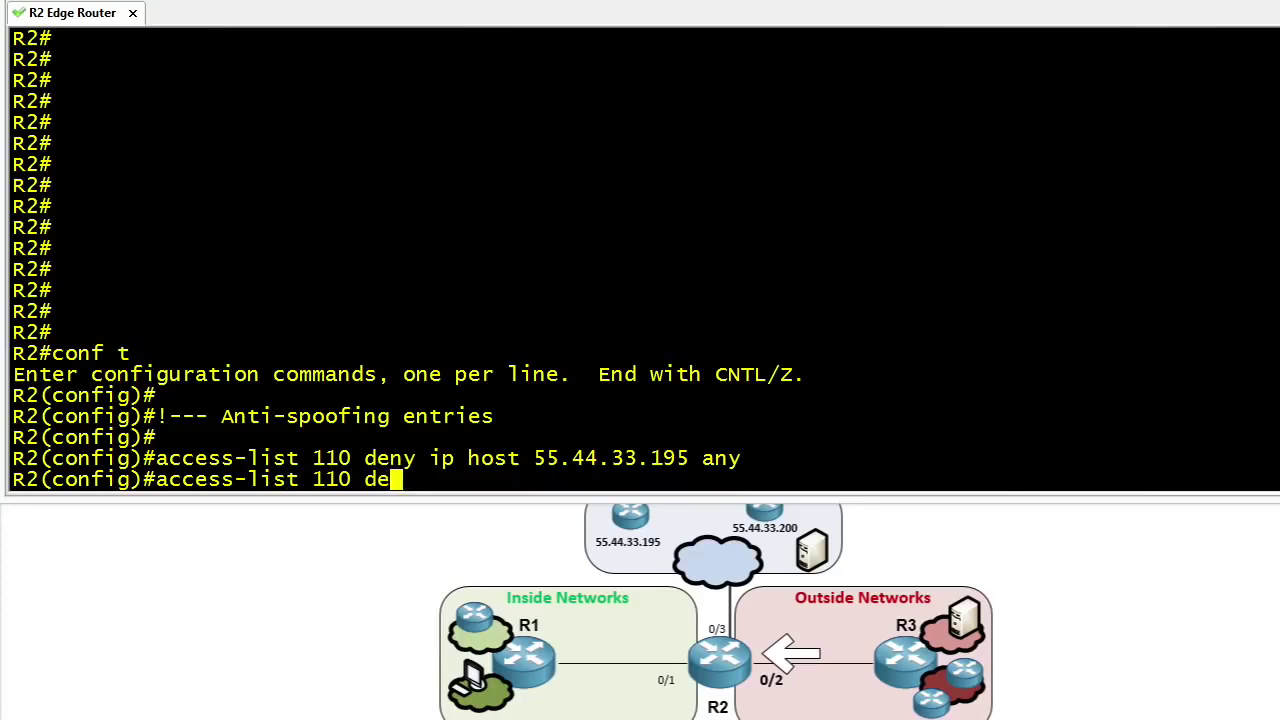
pyautogui.write('ny ip host 55.44.33.200 any')
pyautogui.press('Return')
pyautogui.press('Return')
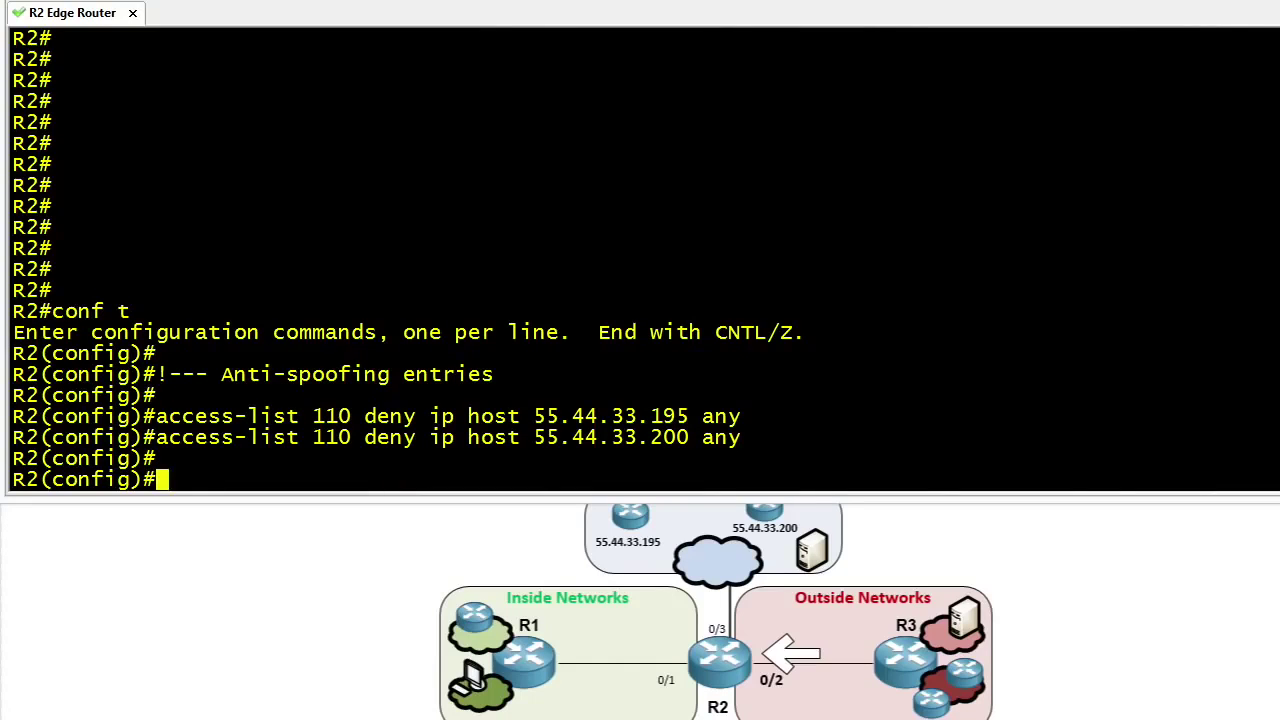
pyautogui.write('!--- Deny ')
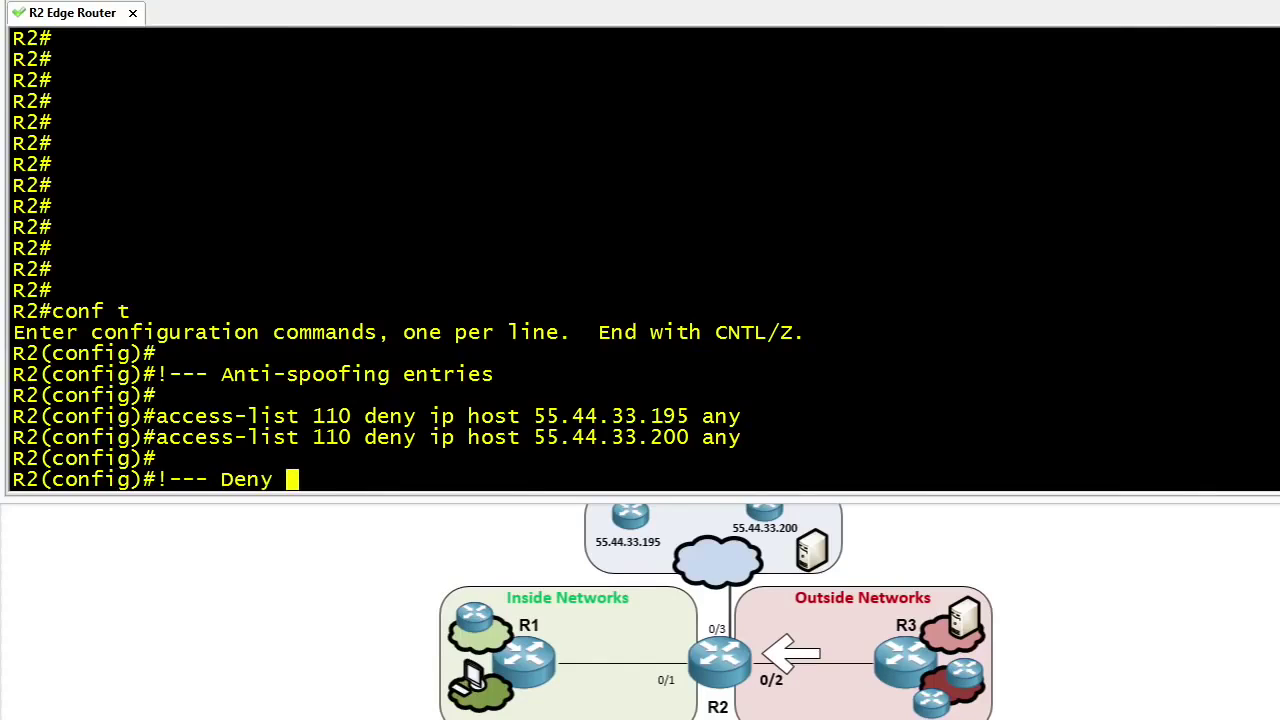
pyautogui.write('special-us')
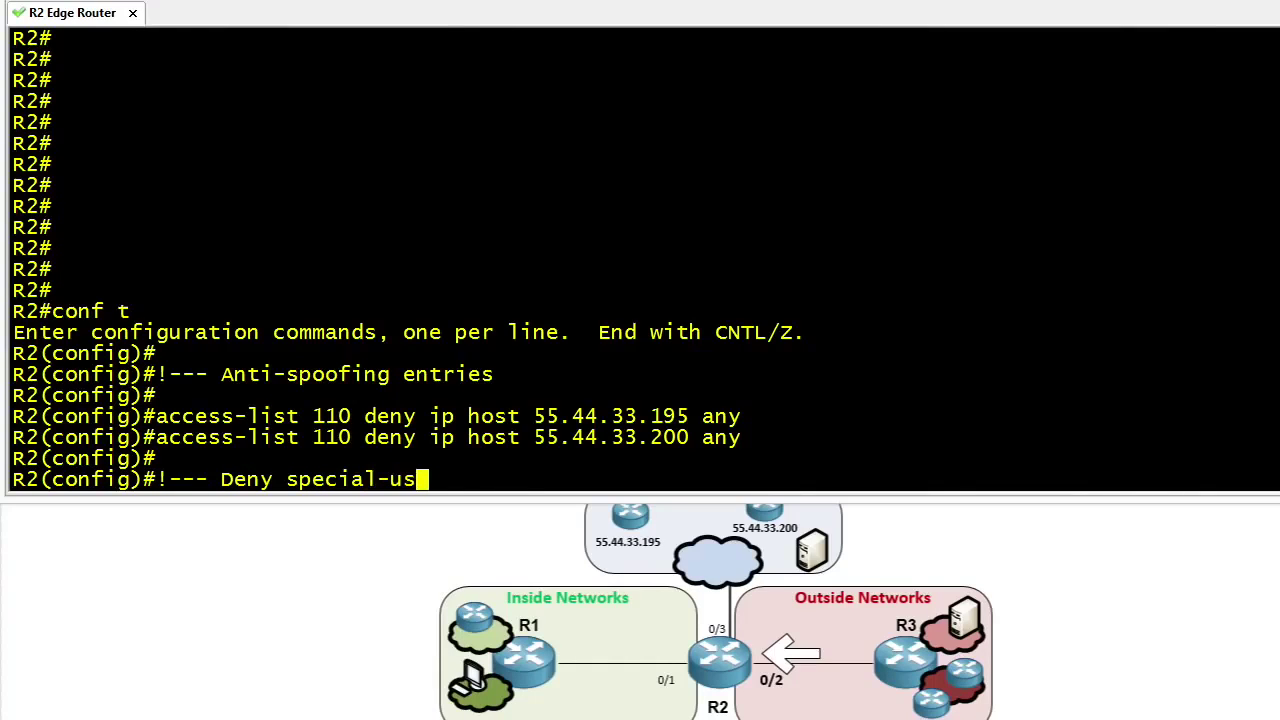
pyautogui.write('e address s')
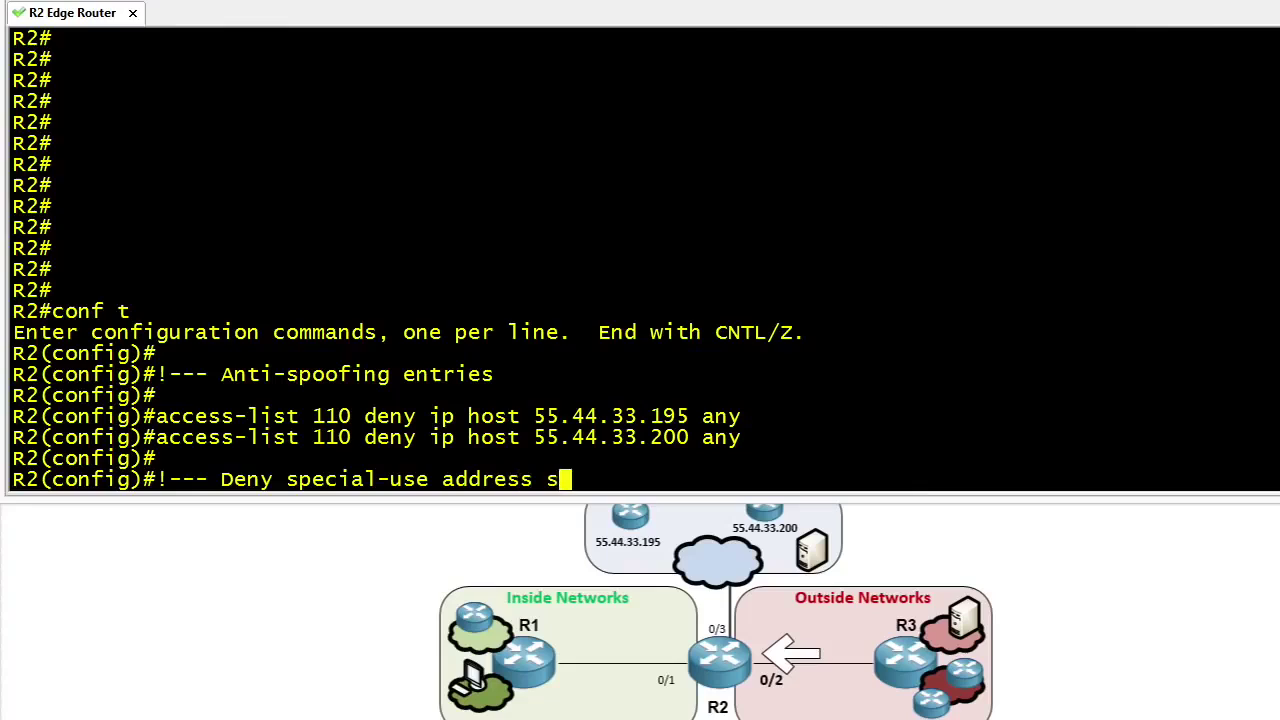
pyautogui.write('ources')
# - Complete the special-use sources comment and add the RFC 3330 reference comment
pyautogui.press('Return')
pyautogui.write('!---')
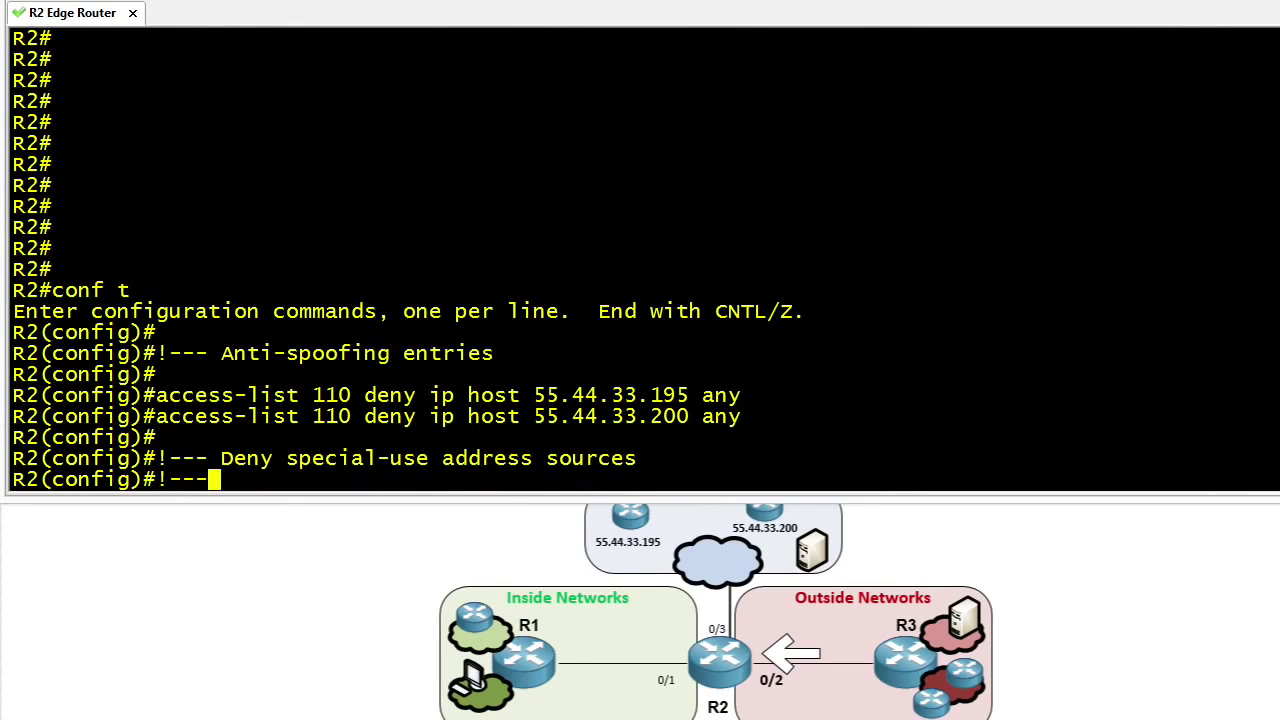
pyautogui.write(' Refer to R')
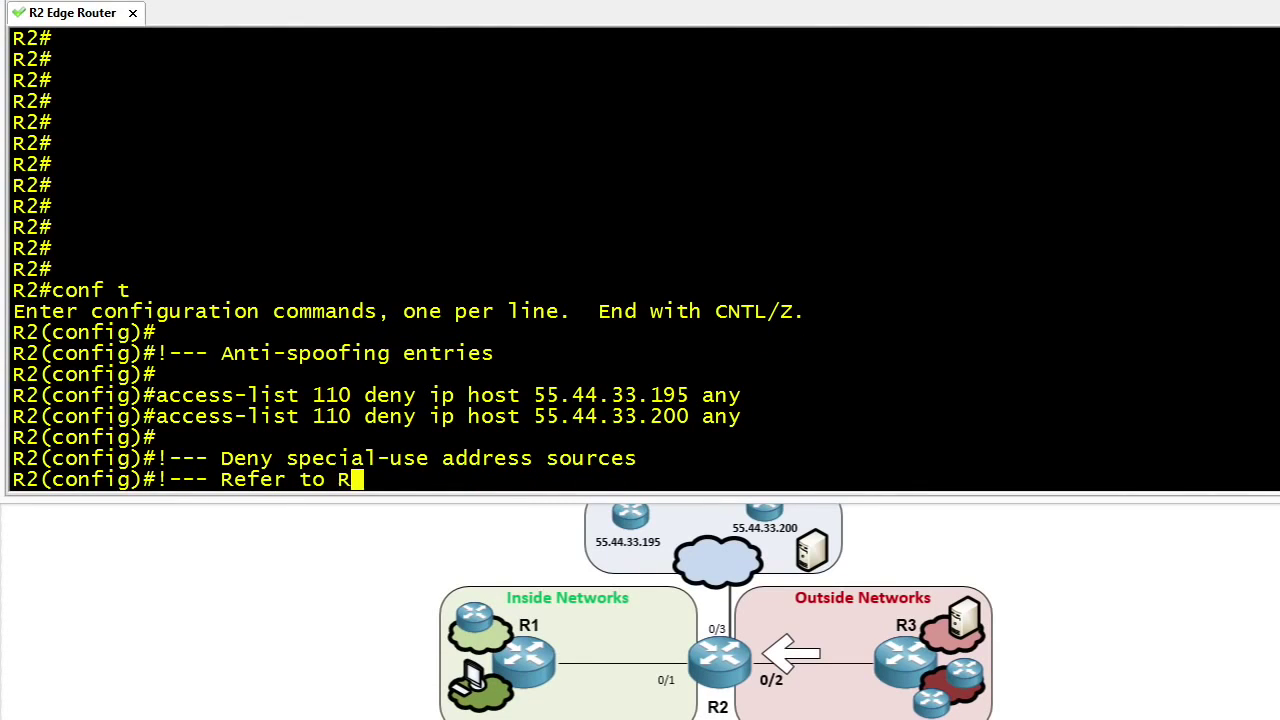
pyautogui.write('FC 3330 fo')
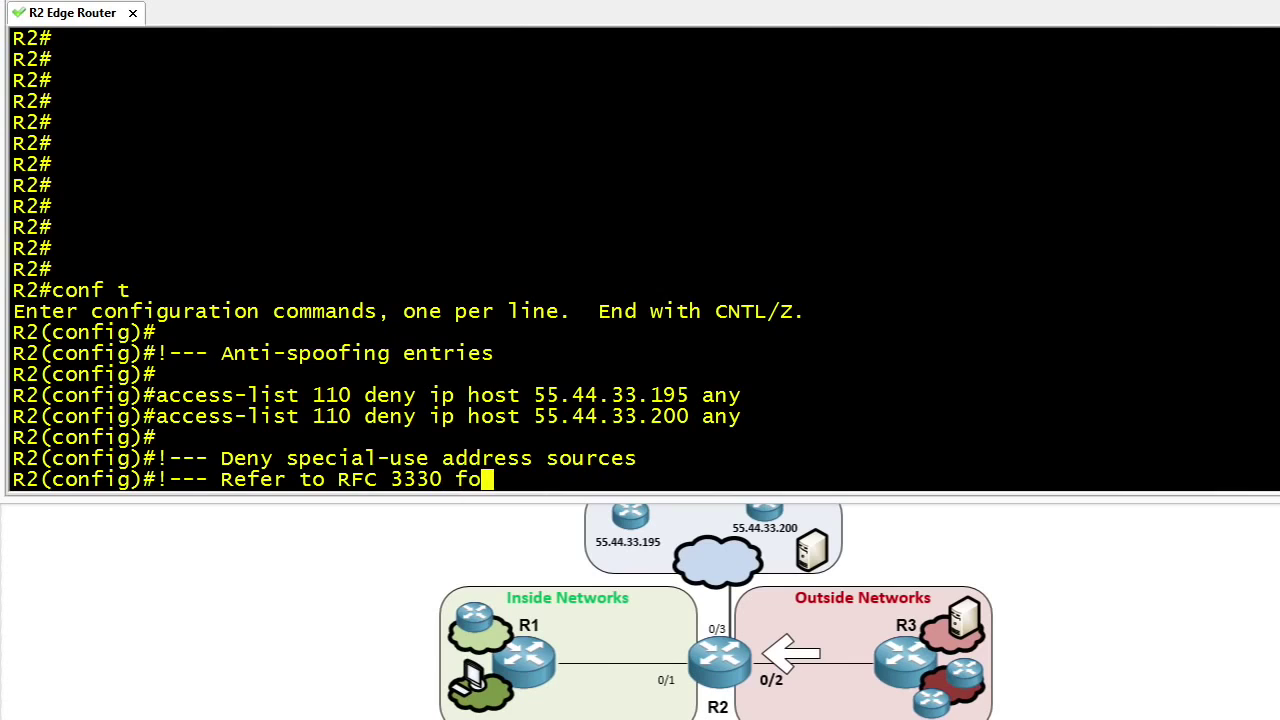
pyautogui.write('r more special use add')
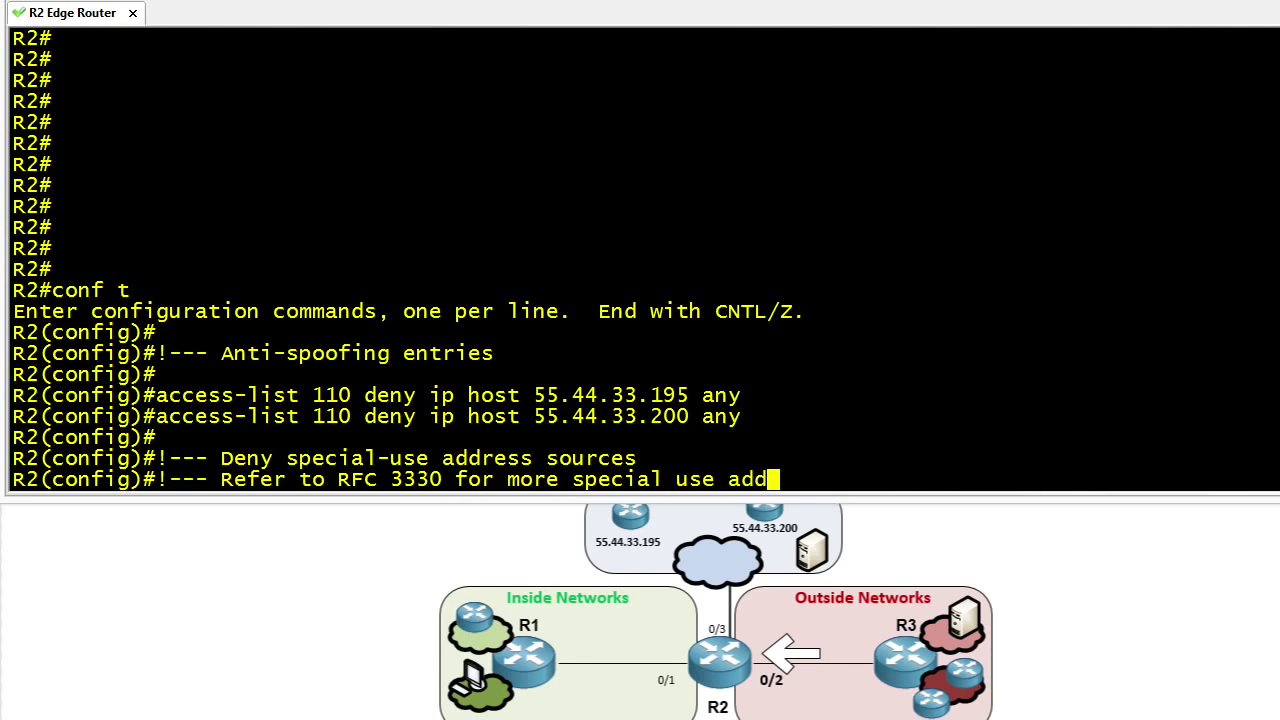
pyautogui.write('resses')
pyautogui.press('Return')
pyautogui.press('Return')
# - Deny sources 0.0.0.0, 127.0.0.0/8, 192.0.2.0/24 and 224.0.0.0 31.255.255.255 in ACL 110
pyautogui.write('acc')
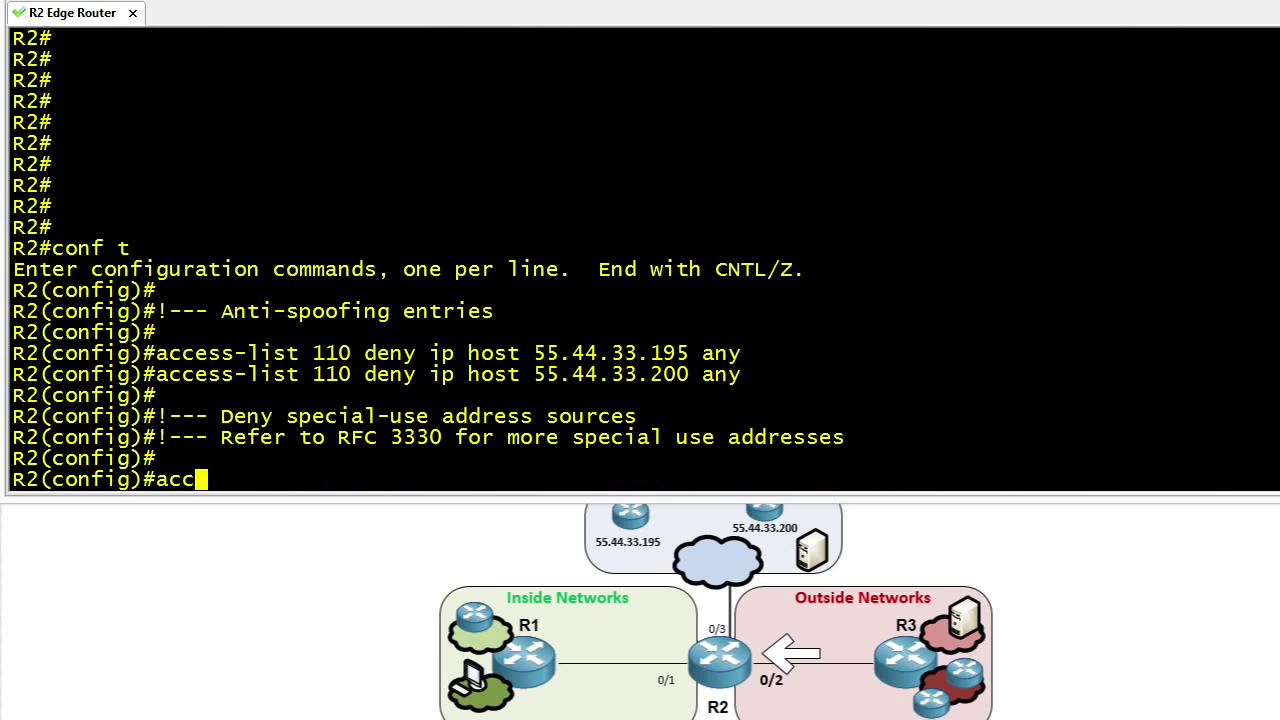
pyautogui.write('ess-list 11')
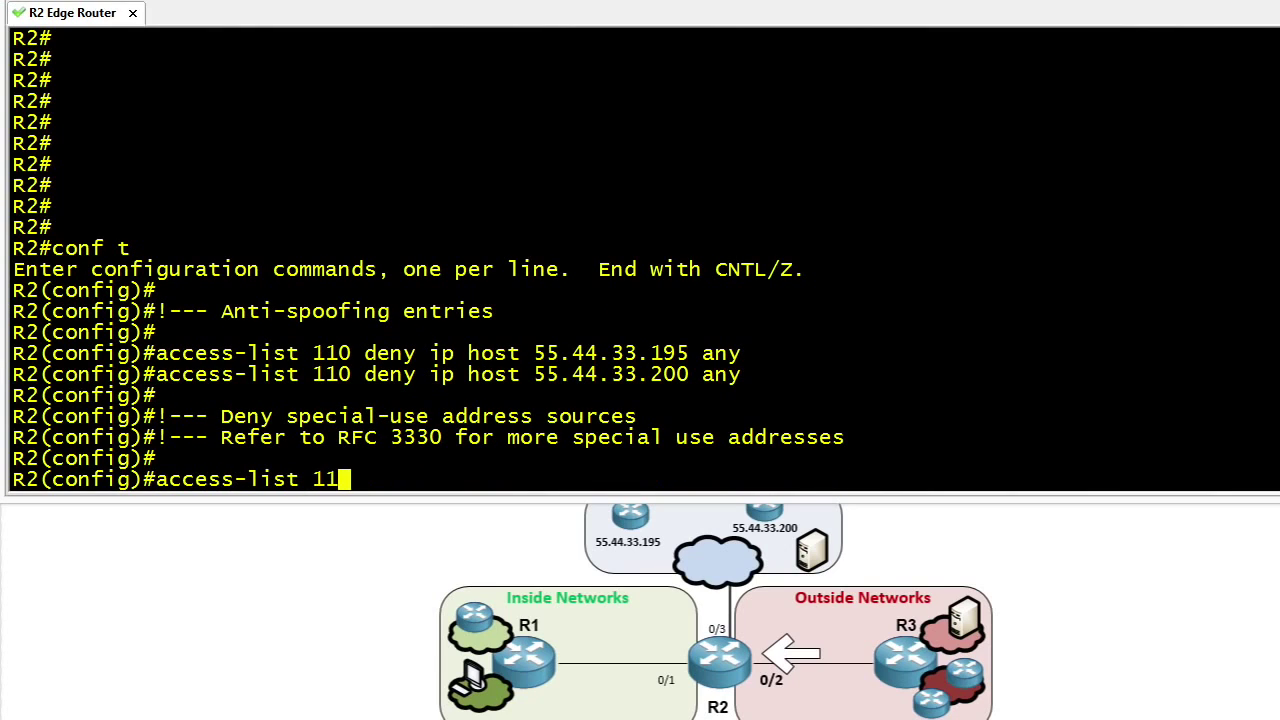
pyautogui.write('0 deny ip')
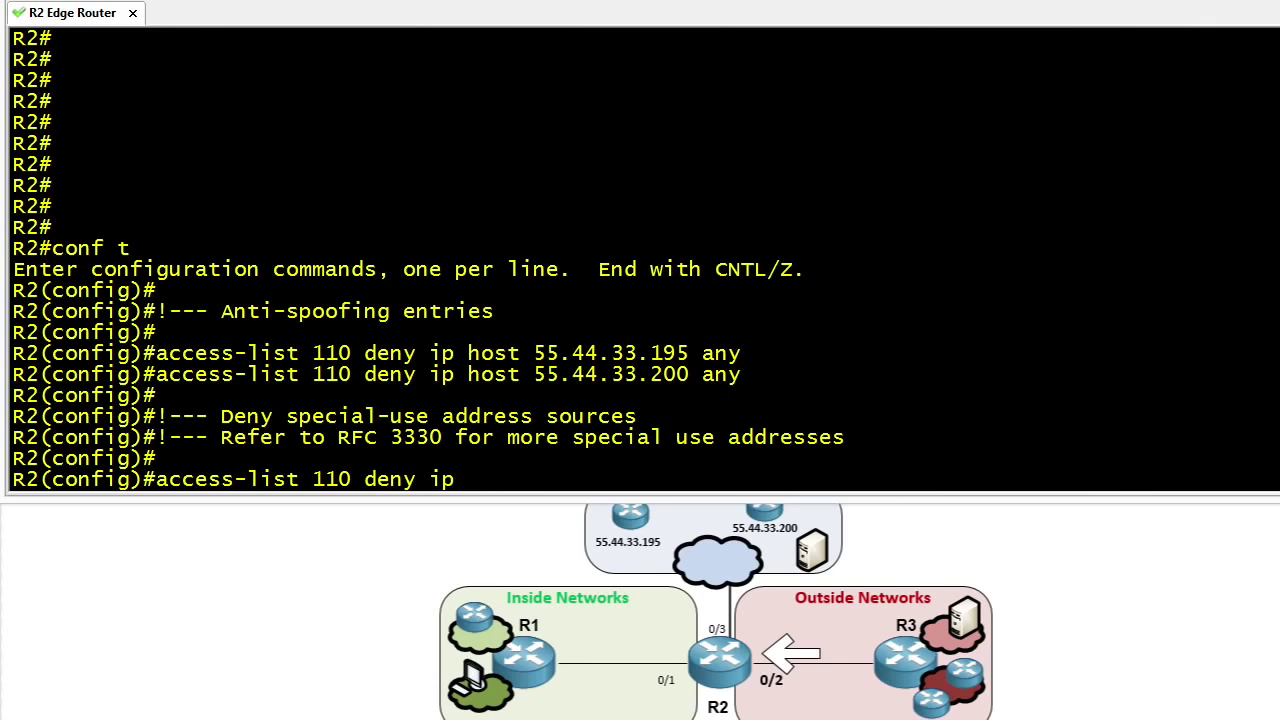
pyautogui.write(' host 0.0.0.0 any')
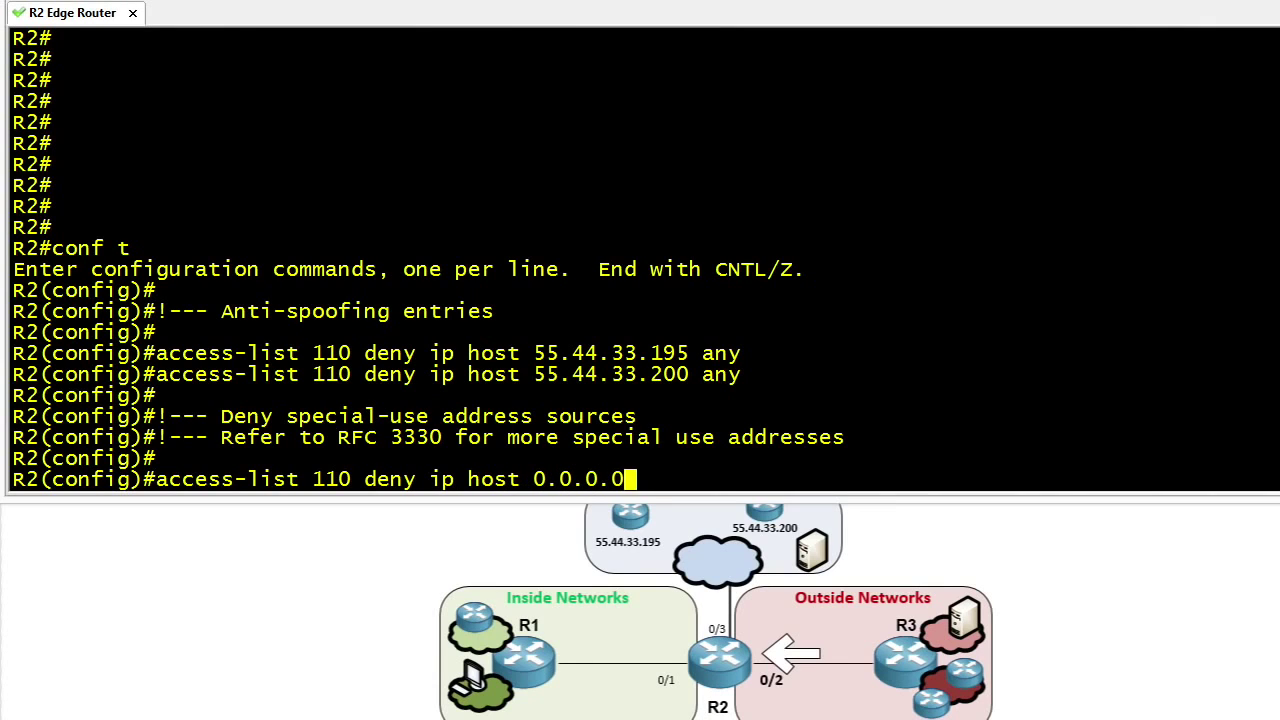
pyautogui.press('Return')
pyautogui.write('access')
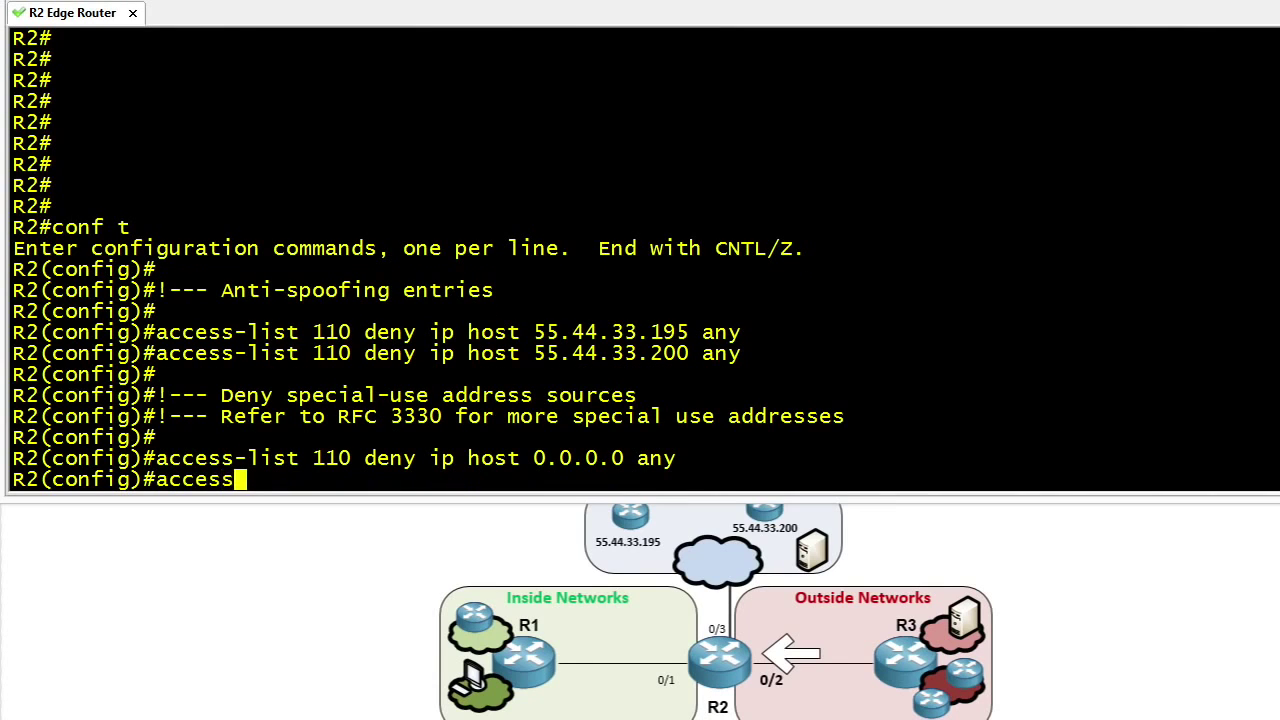
pyautogui.write('-list 110 d')
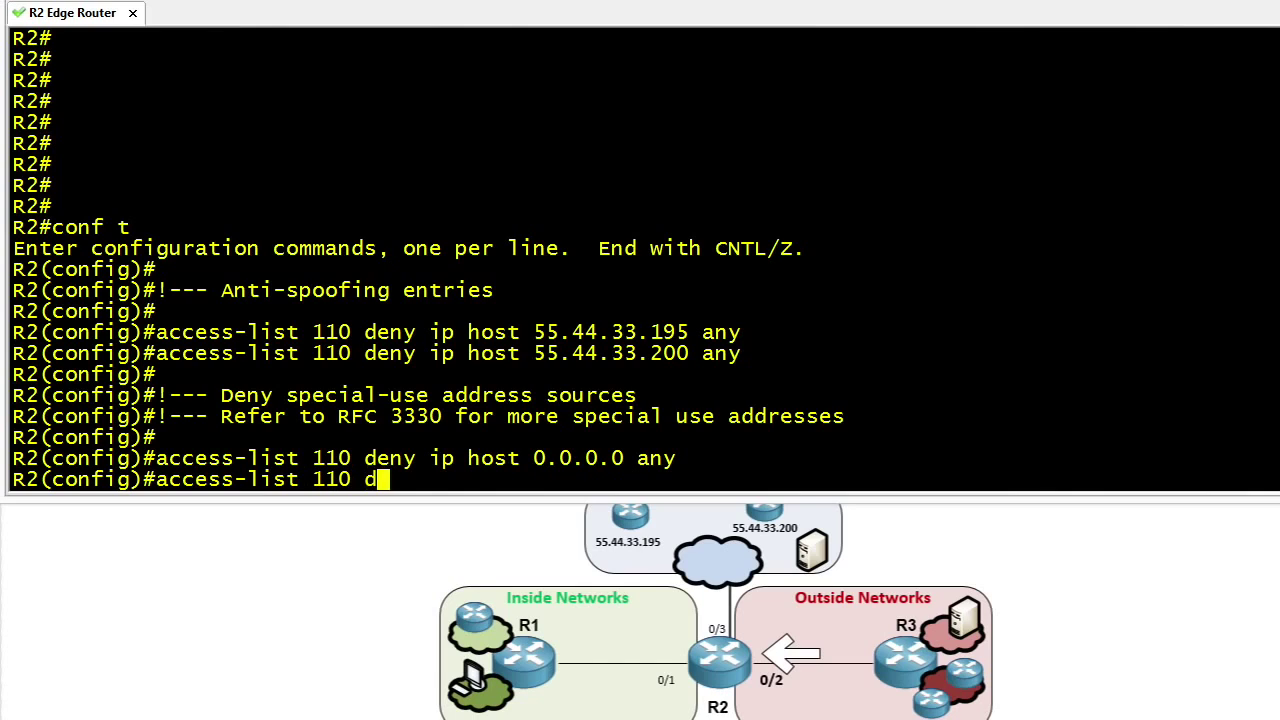
pyautogui.write('eny ip 127.0.0.0 0.255.255.255 ')
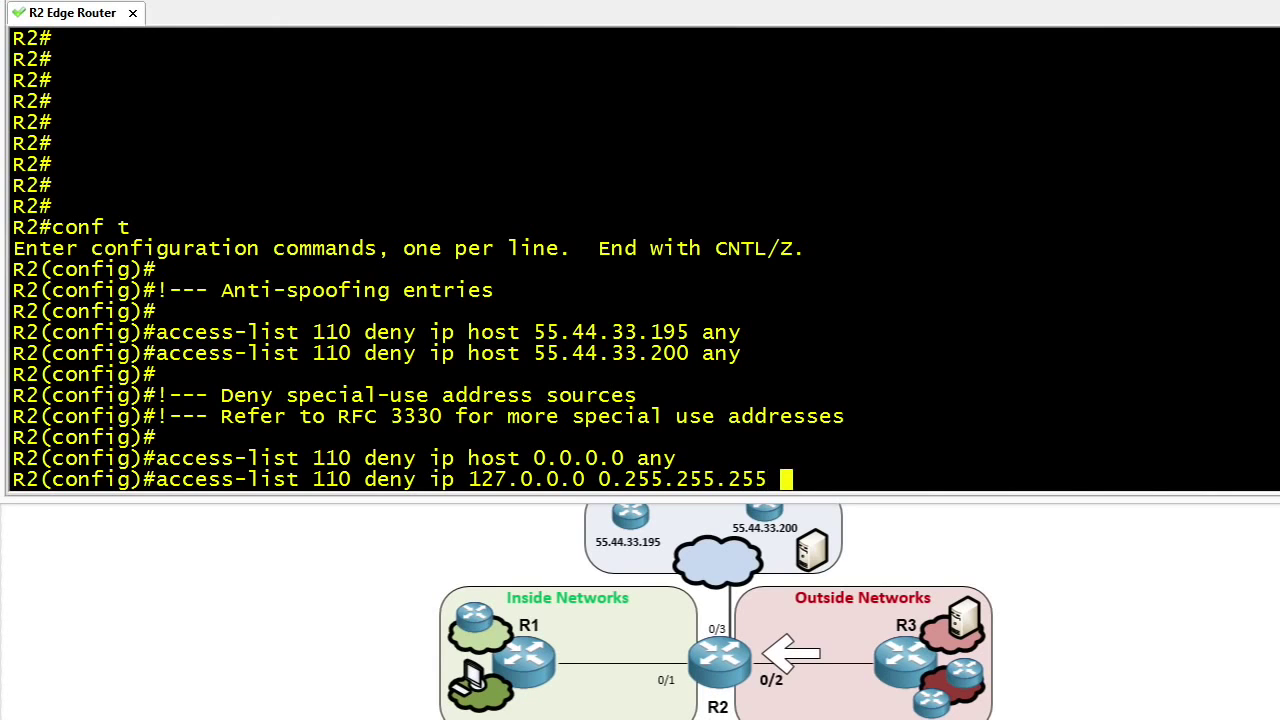
pyautogui.write('any')
pyautogui.press('Return')
pyautogui.write('access-list 110 deny ip 192.0.2.0 0.0.0.255 any')
pyautogui.press('Return')
pyautogui.write('access')
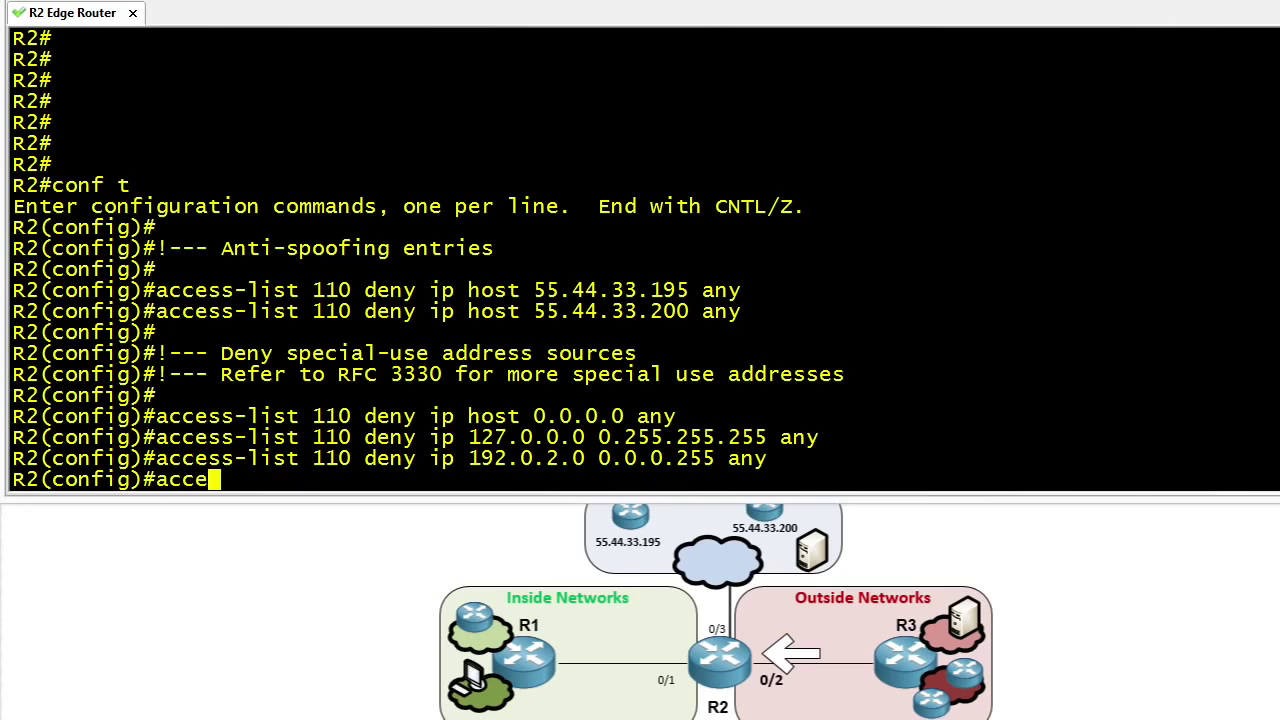
pyautogui.write('-list 110 deny ip 224.0.0.0 31.255.255.255 any')
pyautogui.press('Return')
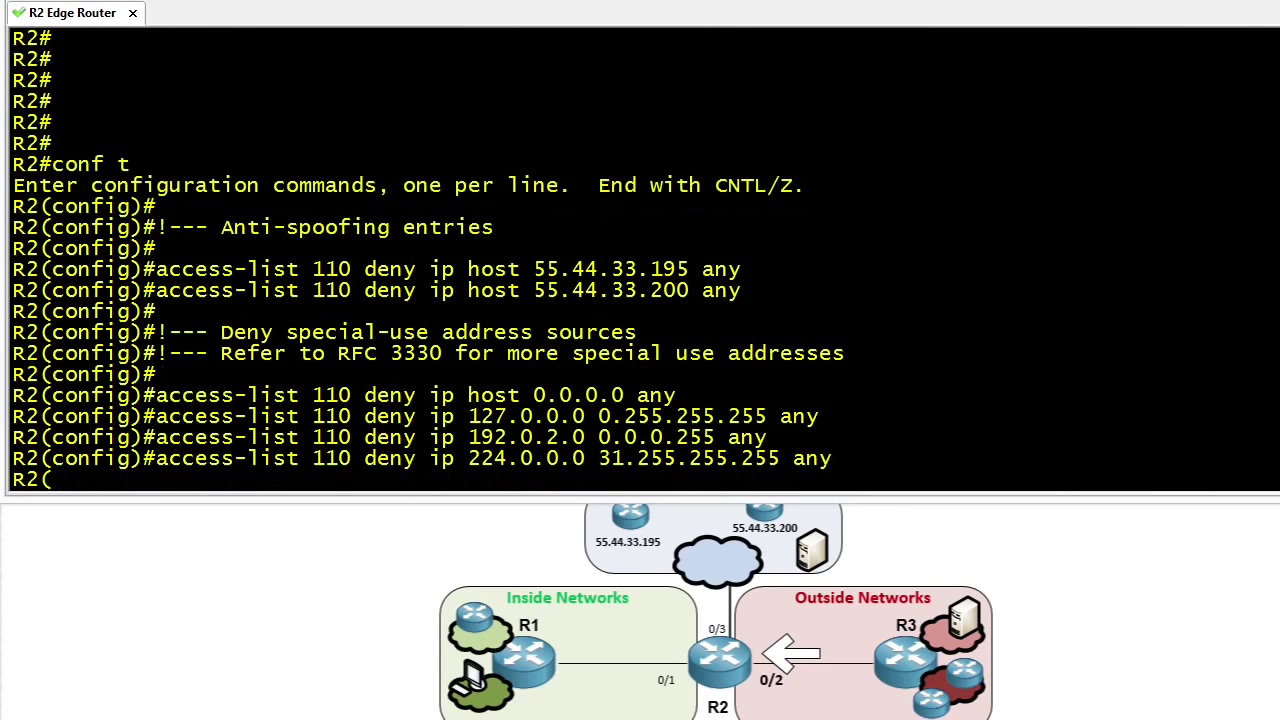
pyautogui.press('Return')
# - Under a 'Filter RFC 1918 space as source' comment, deny 10.0.0.0/8, 172.16.0.0/12 and 192.168.0.0/16 in ACL 110
pyautogui.write('!--- Filter R')
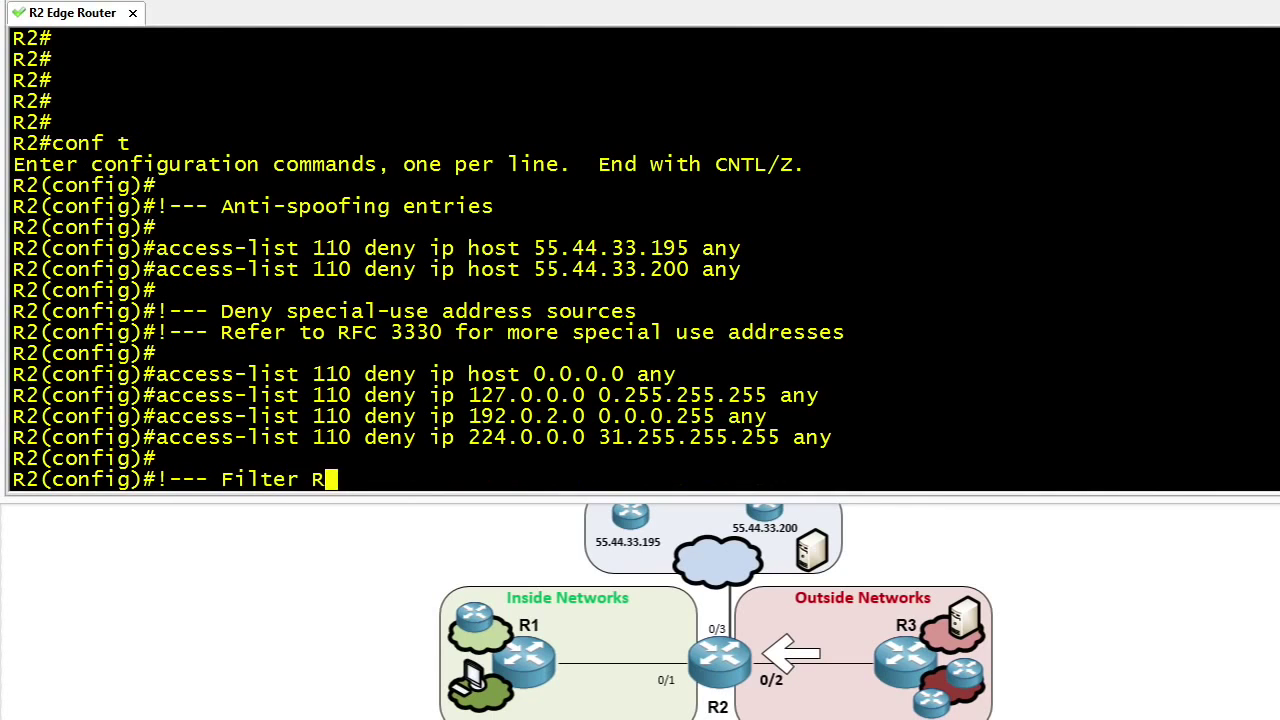
pyautogui.write('FC 1918 space as source')
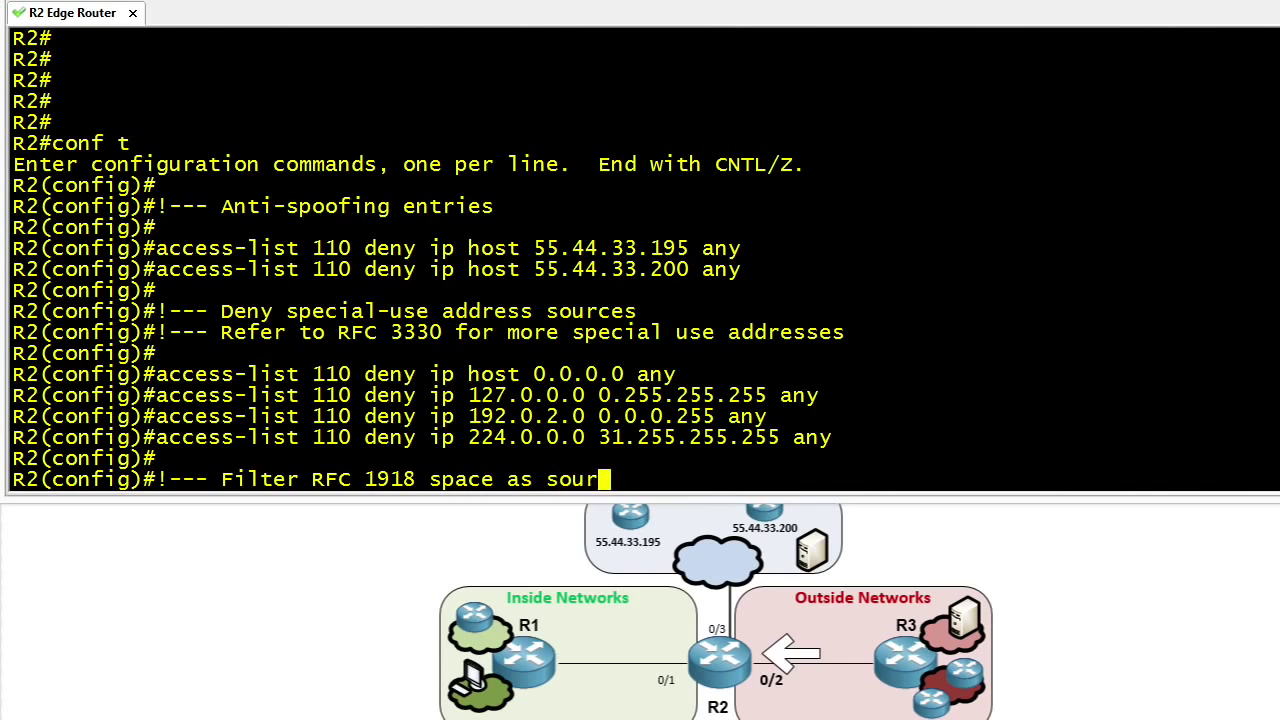
pyautogui.press('Return')
pyautogui.press('Return')
pyautogui.write('access-list 110 deny ip 10.0')
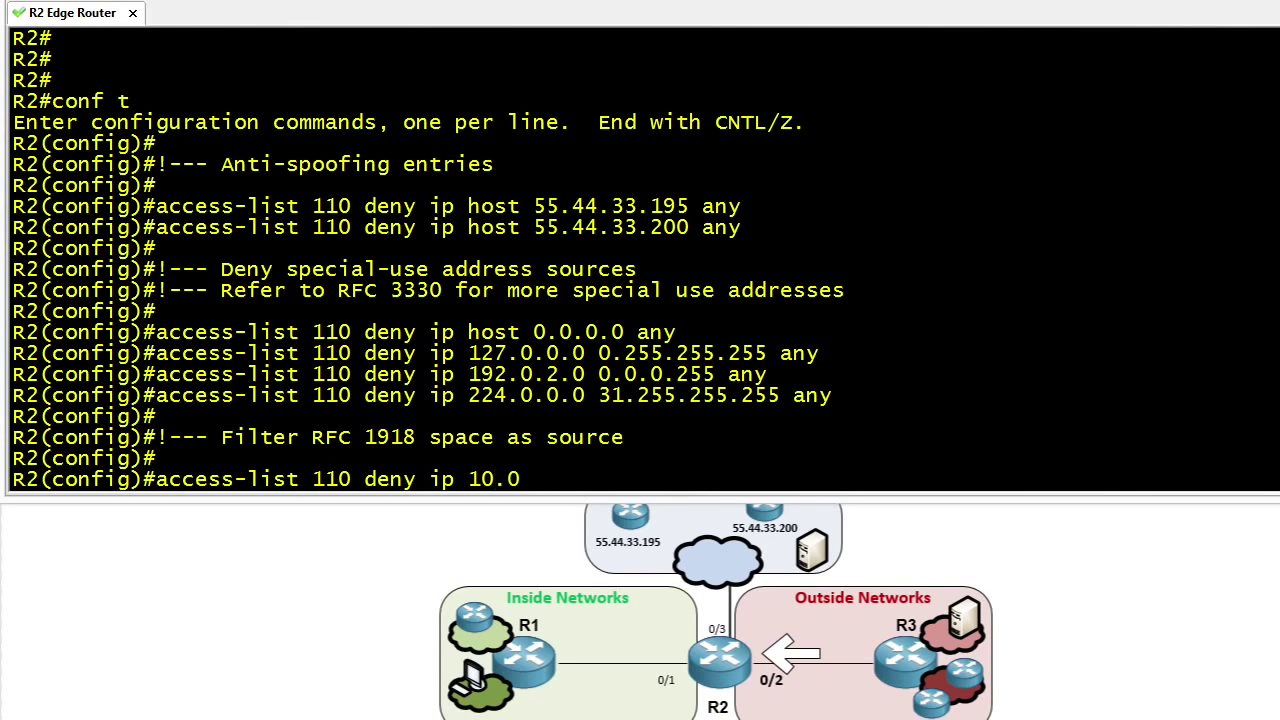
pyautogui.write('.0.0 0.255.2')
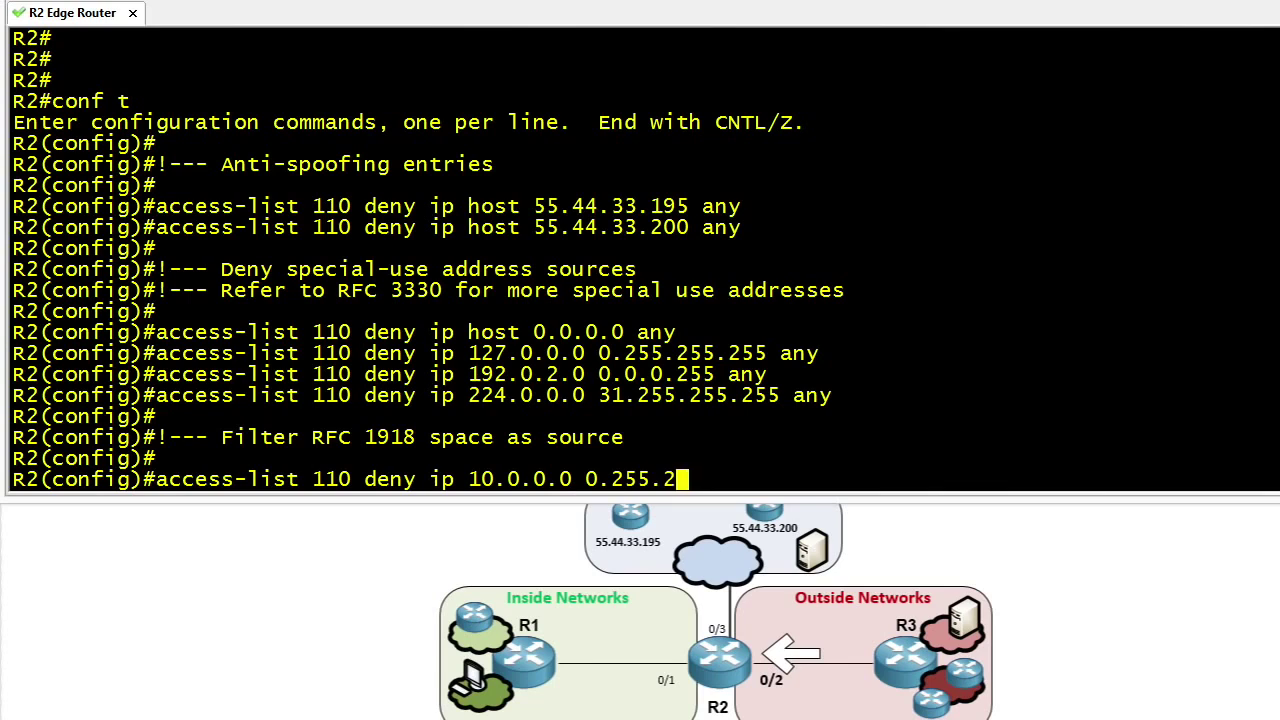
pyautogui.write('55.255 any')
pyautogui.press('Return')
pyautogui.write('access-list')
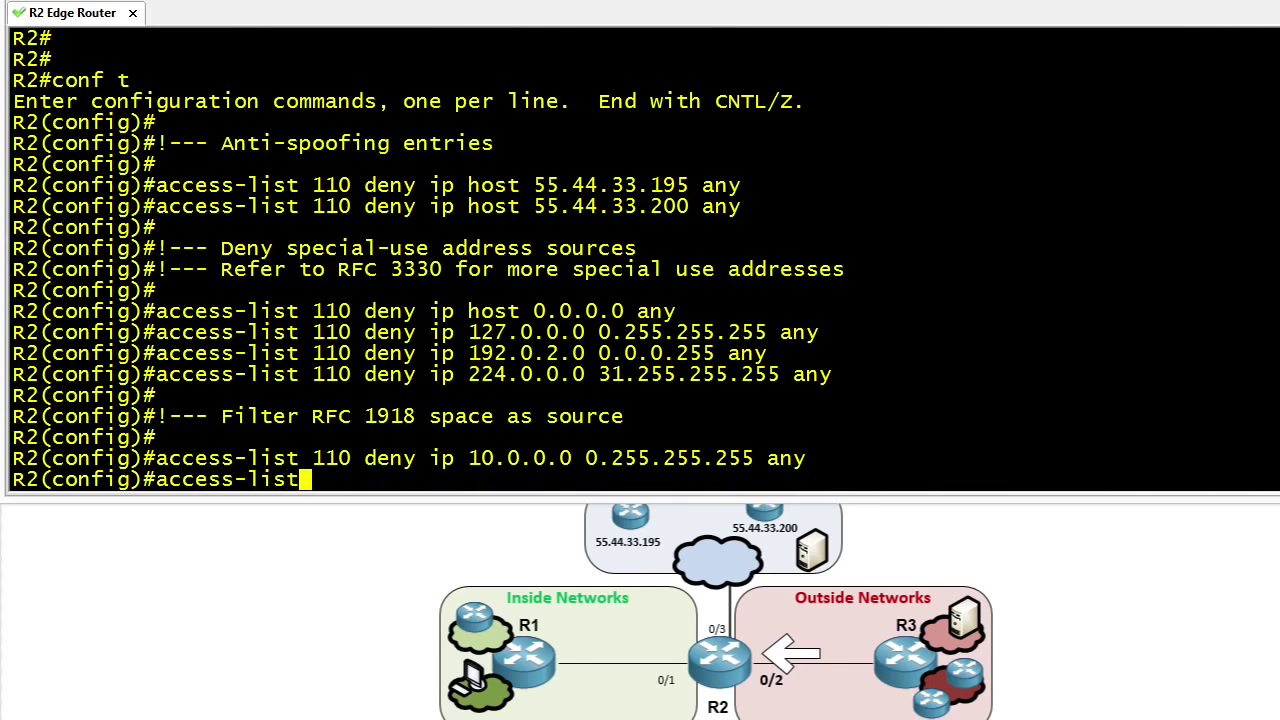
pyautogui.write(' 110 deny i')
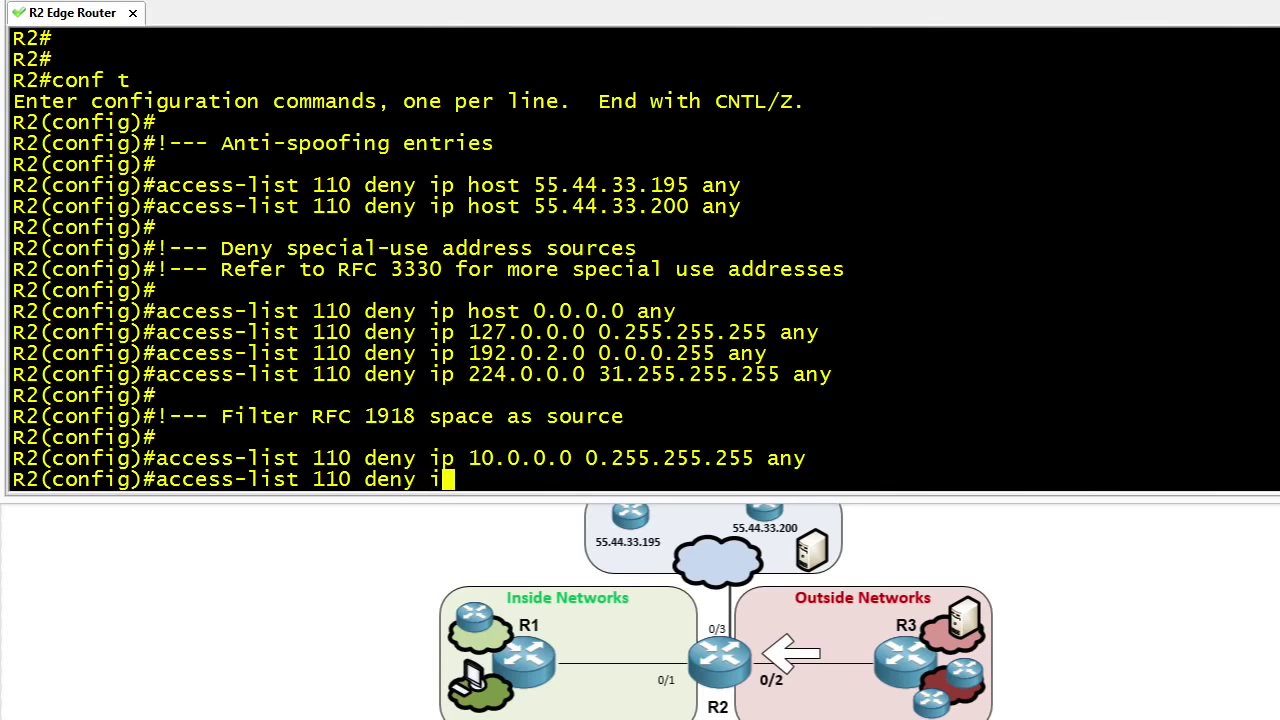
pyautogui.write('p 172.16.0')
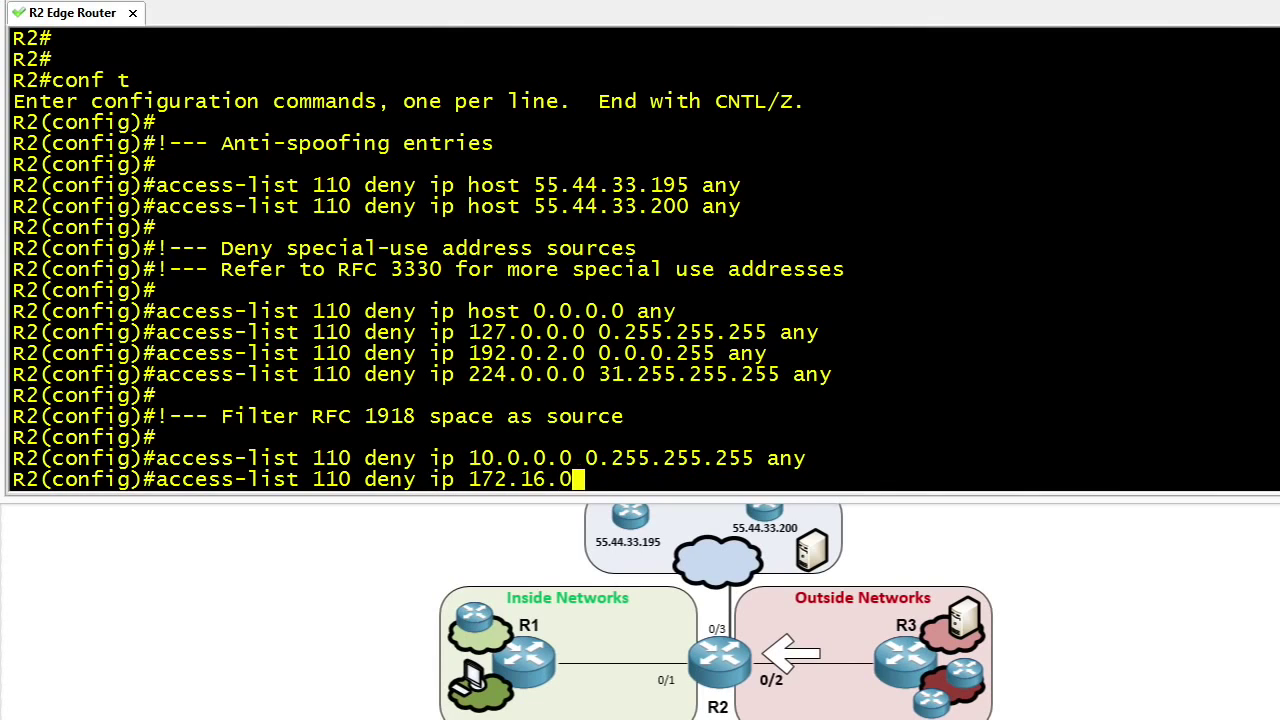
pyautogui.write('.0 0.15.255.255 any')
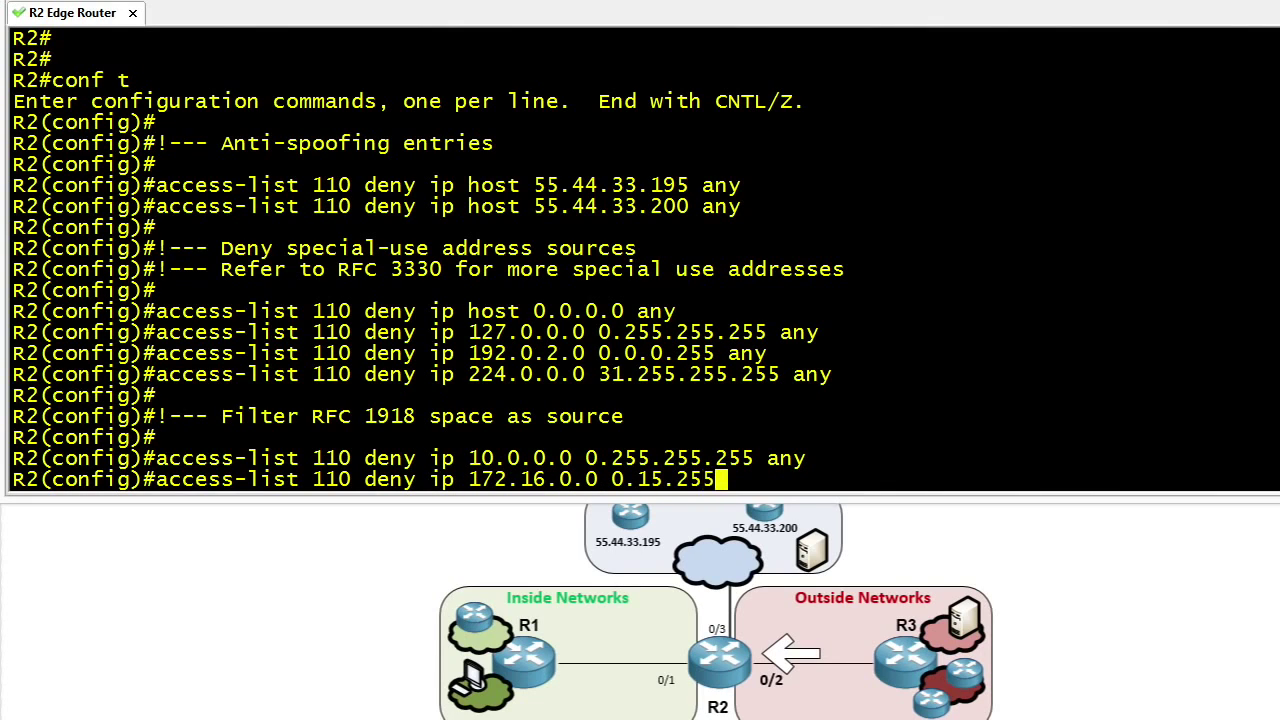
pyautogui.press('Return')
pyautogui.write('access-list 110 deny ip 192.168.0.0 0.')
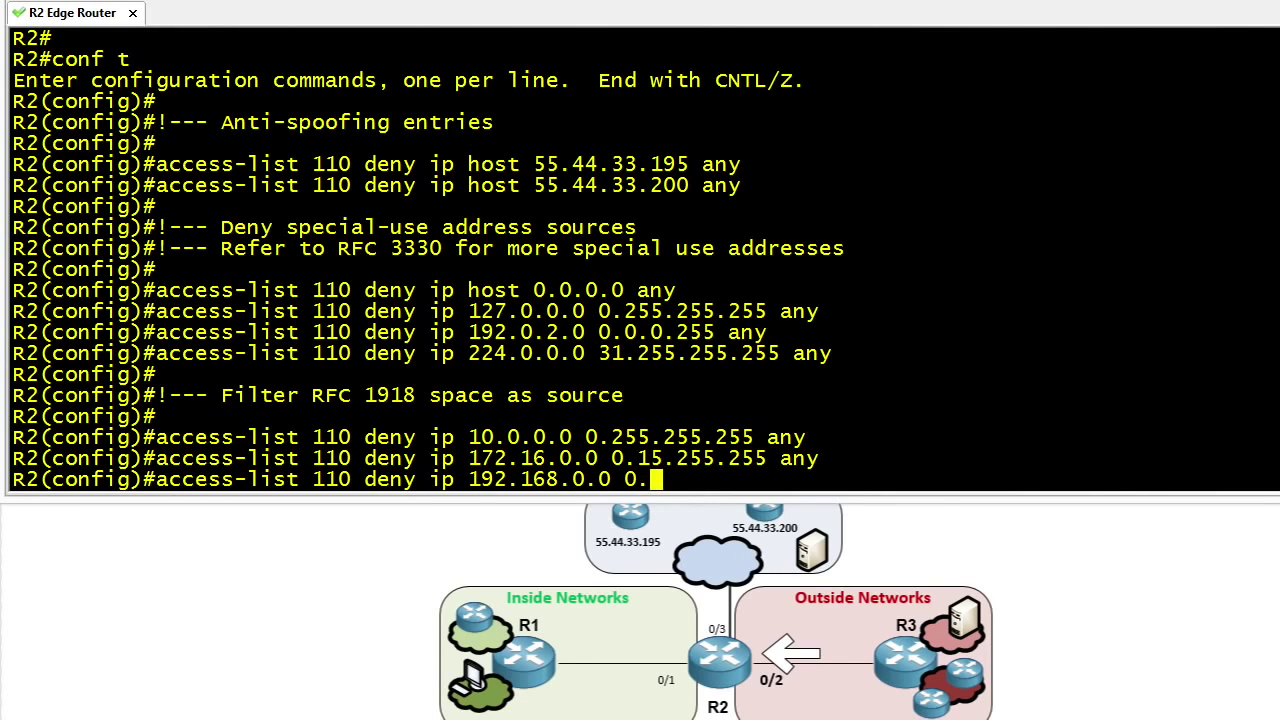
pyautogui.write('0.255.255 any')
pyautogui.press('Return')
pyautogui.press('Return')
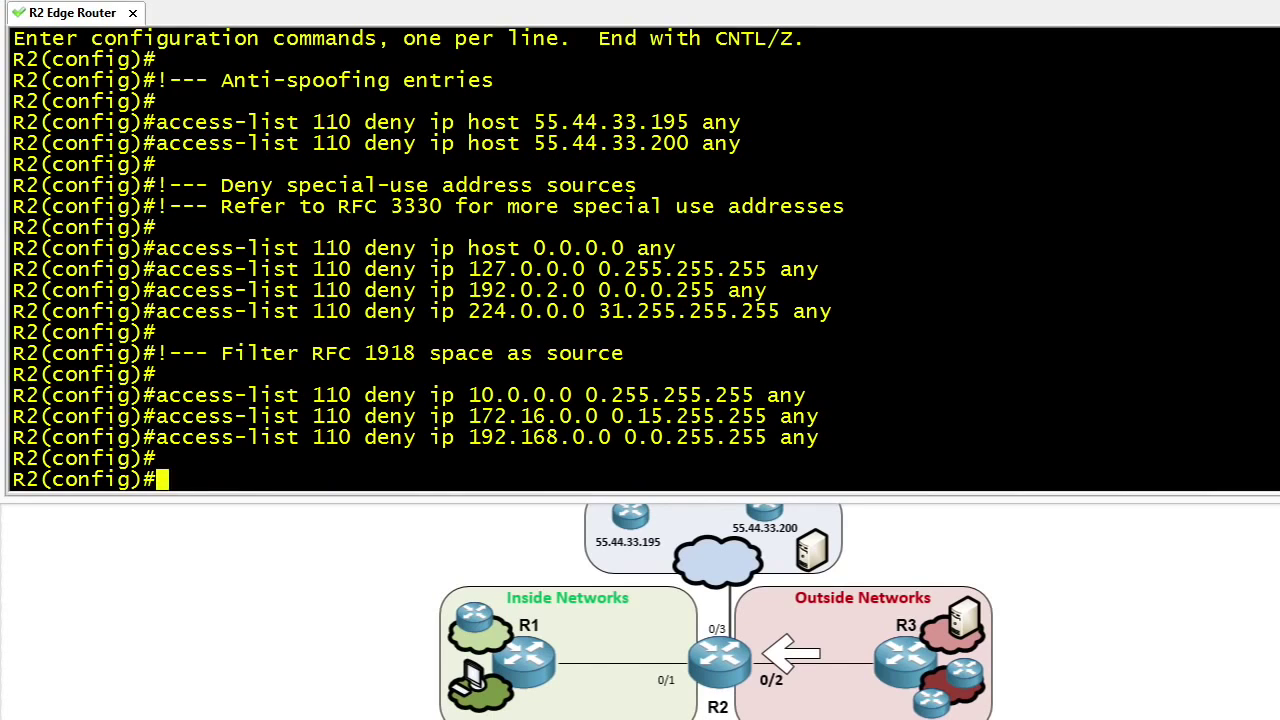
# - Add the own-space and AS-edge comments, then deny source 55.44.33.192 0.0.0.15 in ACL 110
pyautogui.write('!--- Deny yo')
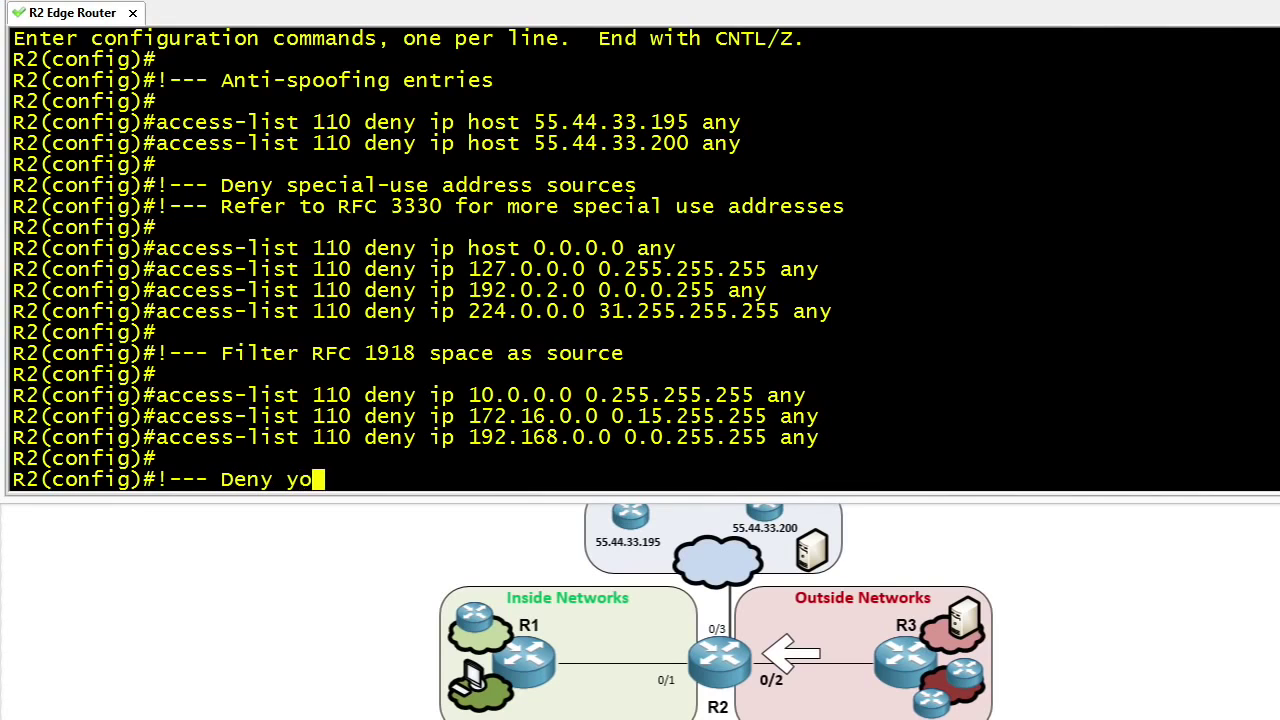
pyautogui.write('ur space a')
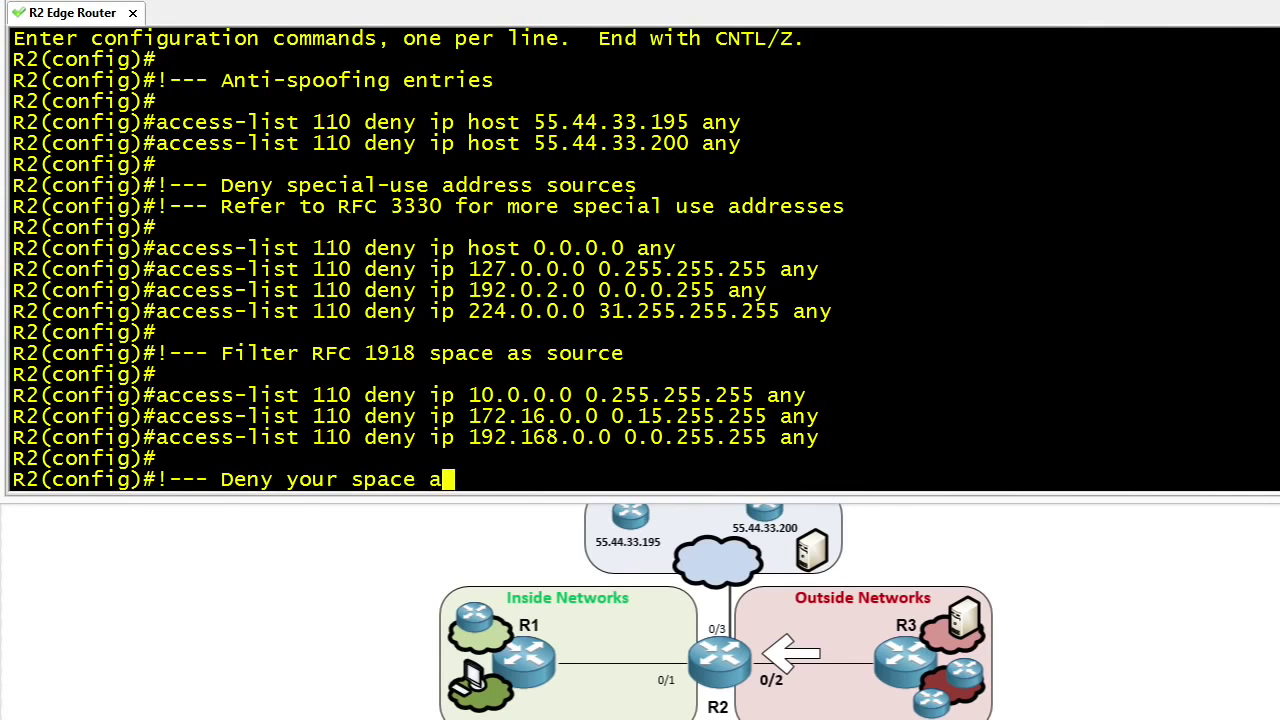
pyautogui.write('s source fr')
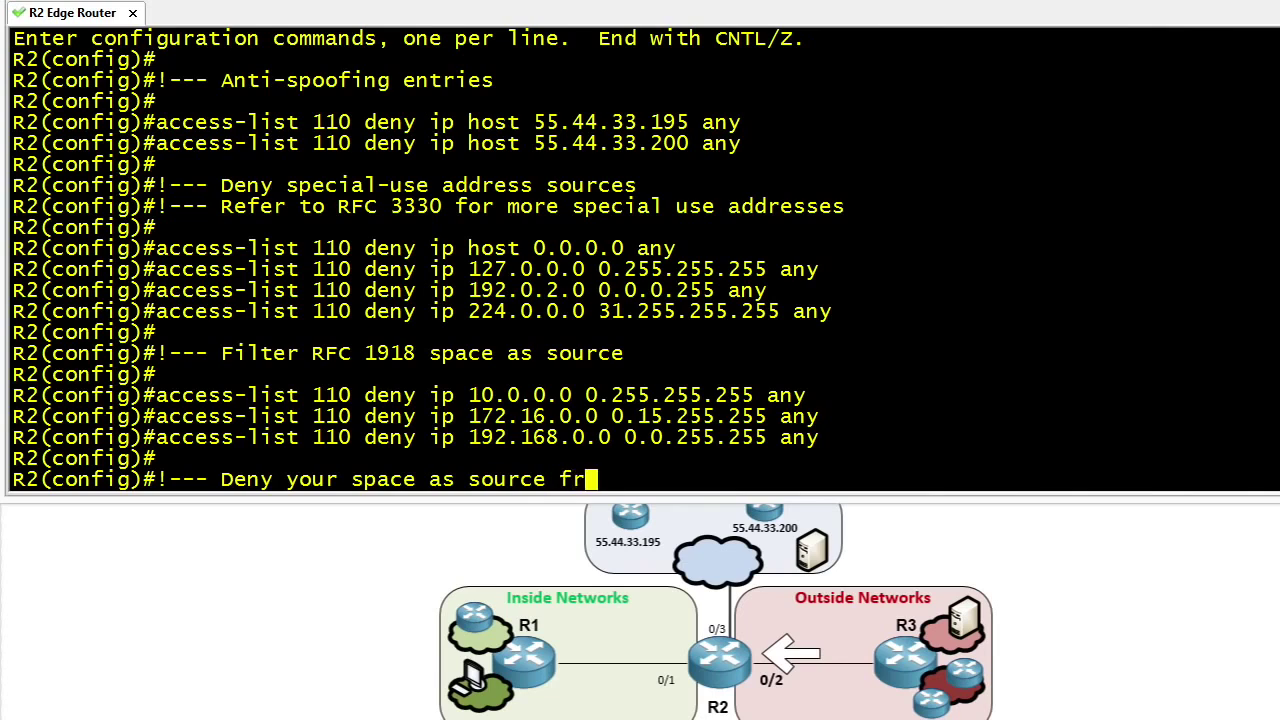
pyautogui.write('om entering')
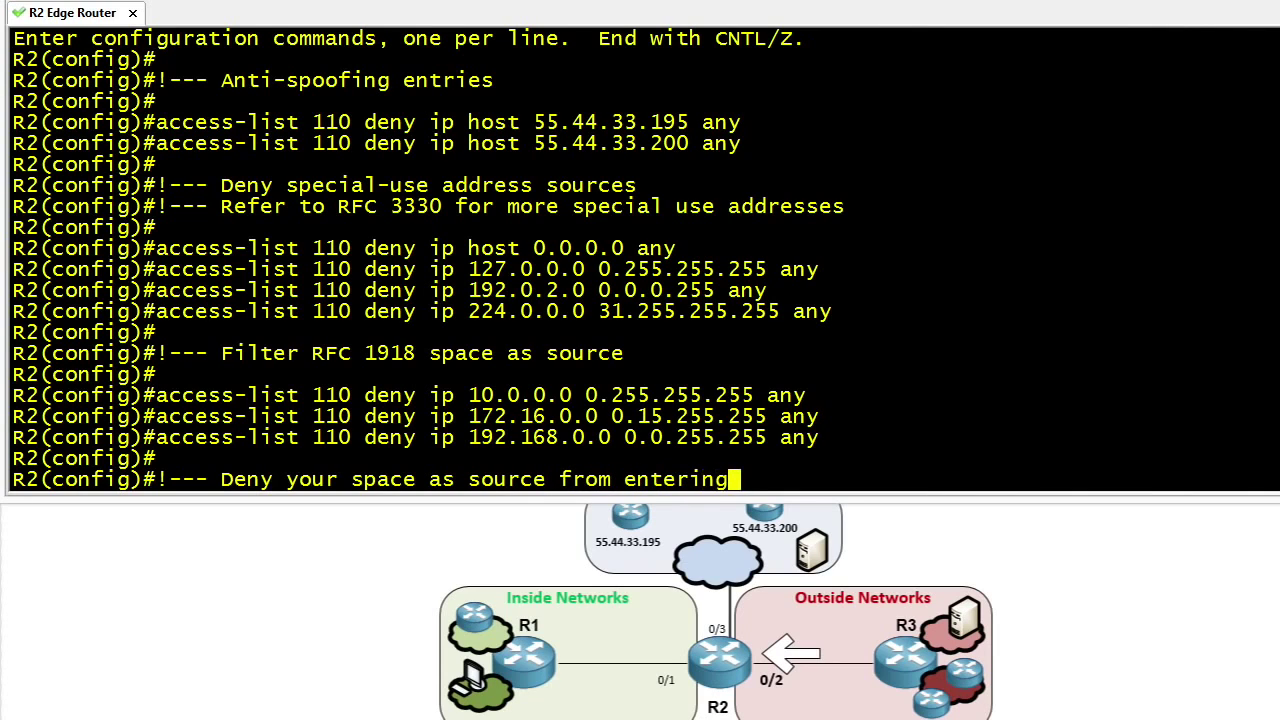
pyautogui.write(' your netw')
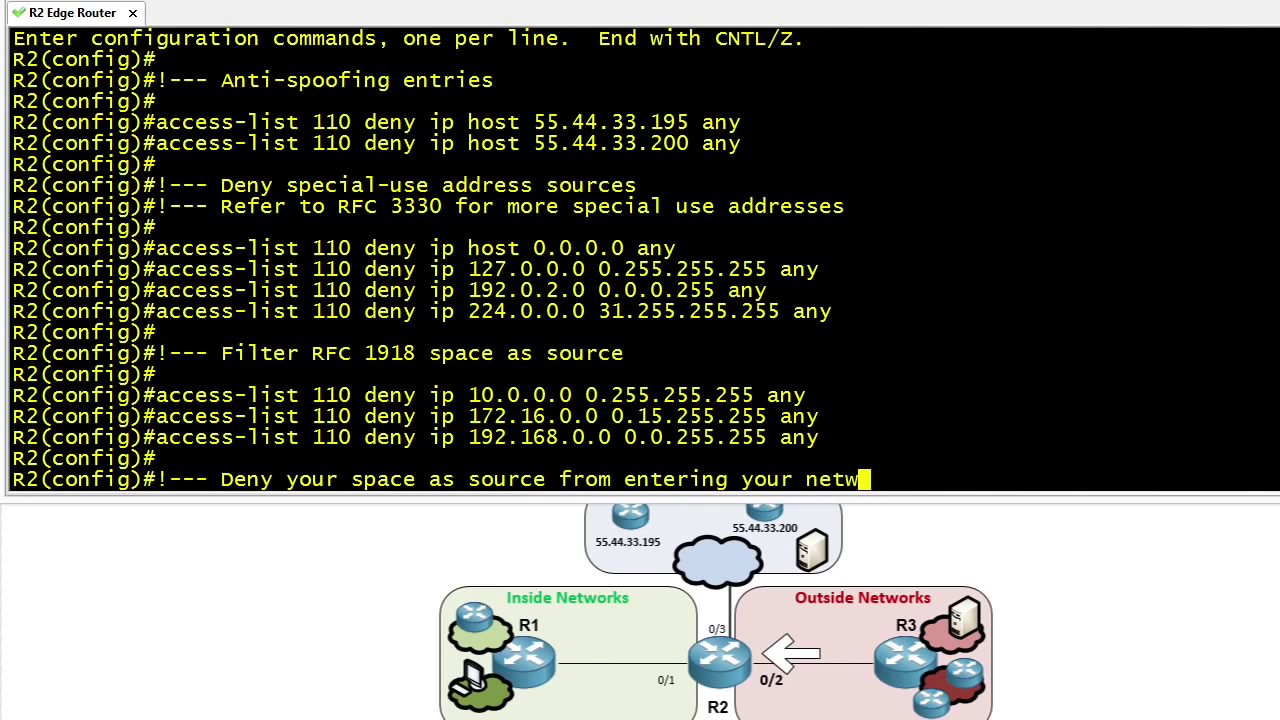
pyautogui.write('ork')
pyautogui.press('Return')
pyautogui.write('!--- Deploy only at the AS edge')
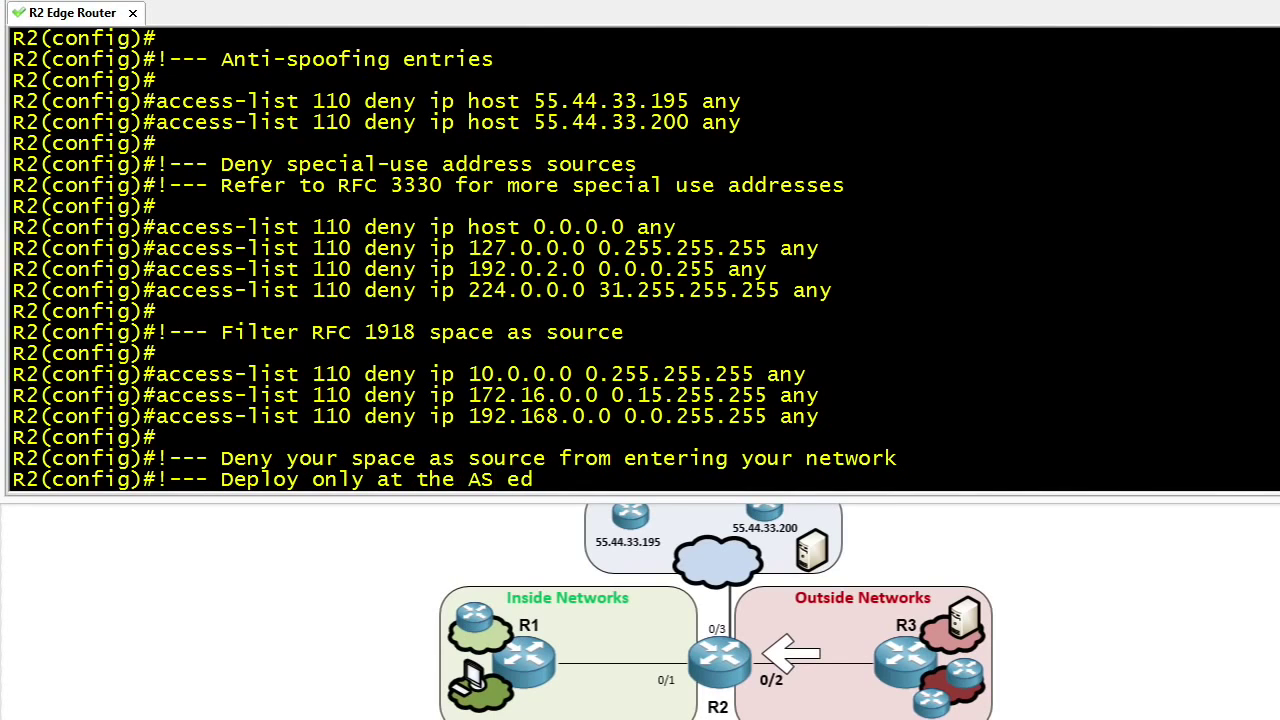
pyautogui.press('Return')
pyautogui.press('Return')
pyautogui.write('access-list 110 de')
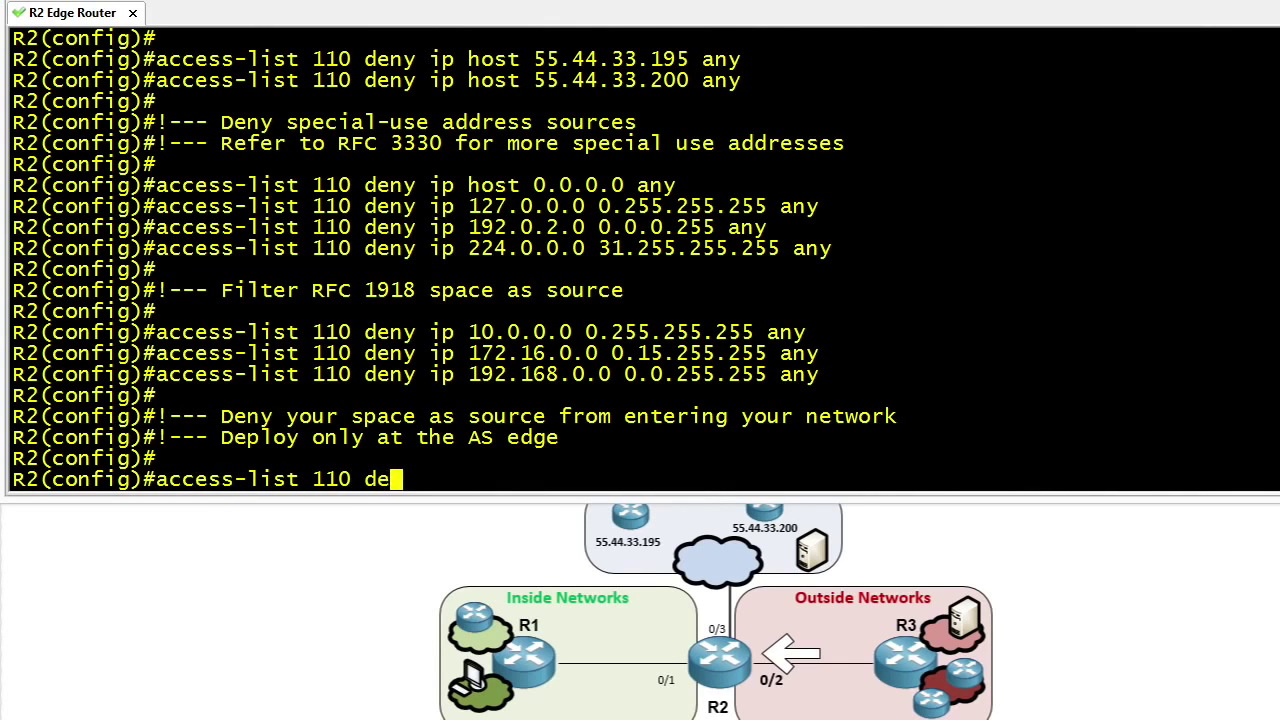
pyautogui.write('ny ip 55.4')
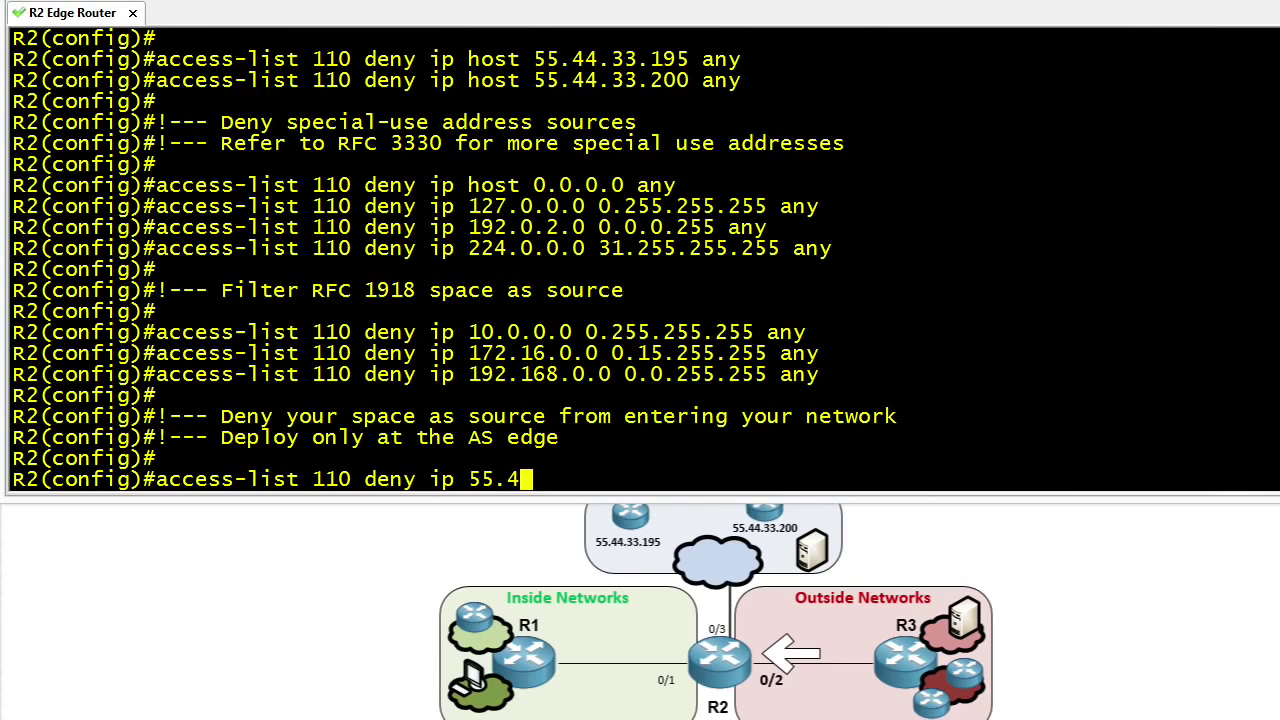
pyautogui.write('4.33.192 0.0')
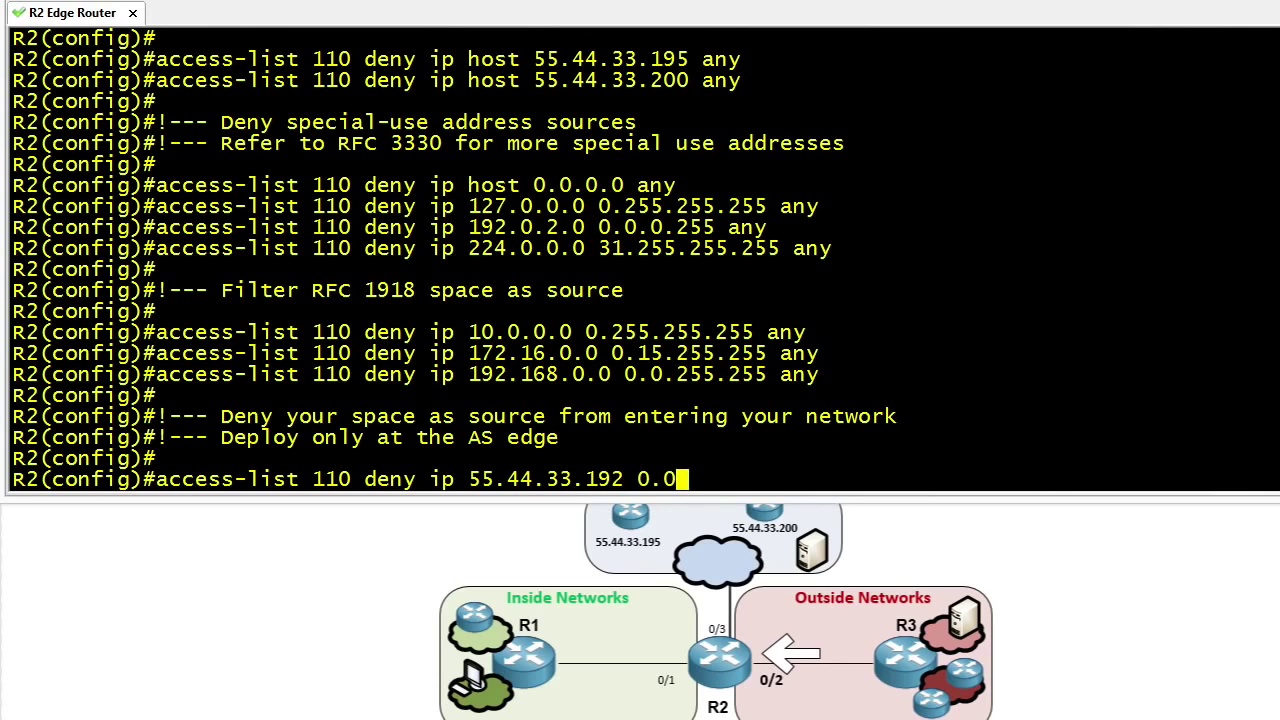
pyautogui.write('.0.15 any')
pyautogui.press('Return')
pyautogui.press('Return')
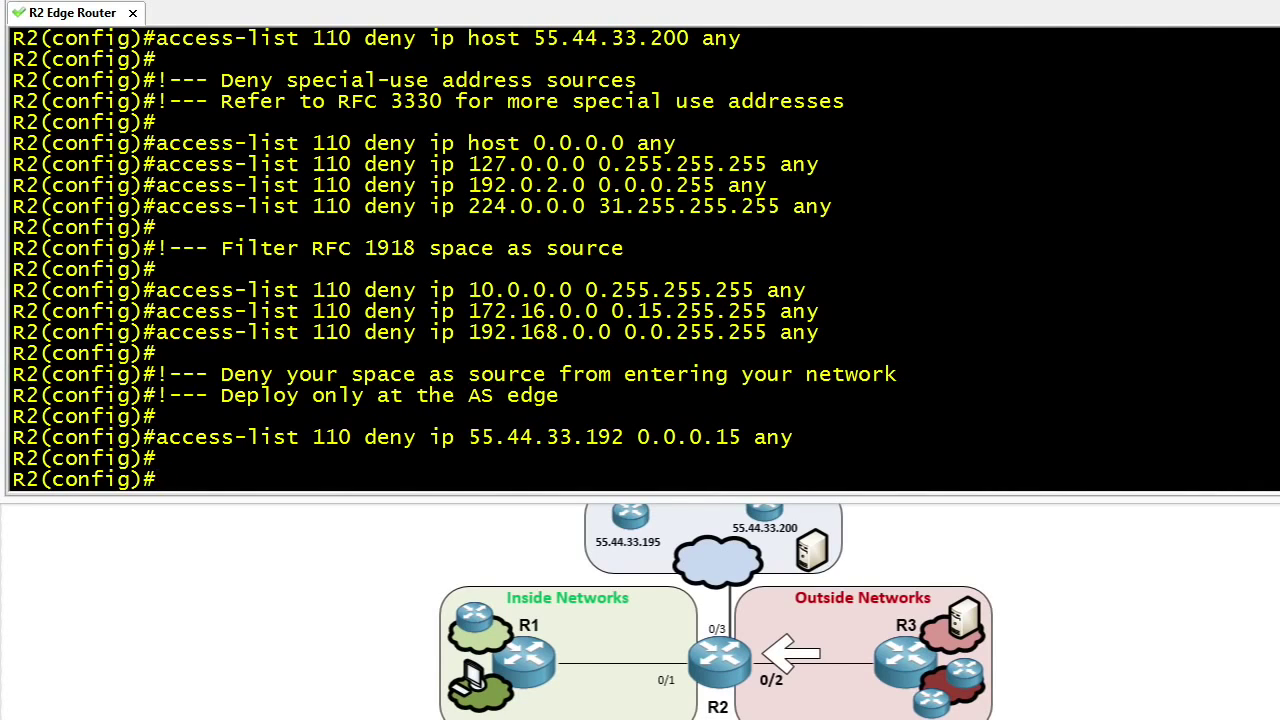
pyautogui.moveTo(622, 562)
pyautogui.mouseDown()
pyautogui.moveTo(645, 508)
pyautogui.moveTo(640, 560)
pyautogui.mouseUp()
pyautogui.moveTo(752, 550)
pyautogui.mouseDown()
pyautogui.moveTo(770, 488)
pyautogui.moveTo(780, 540)
pyautogui.mouseUp()
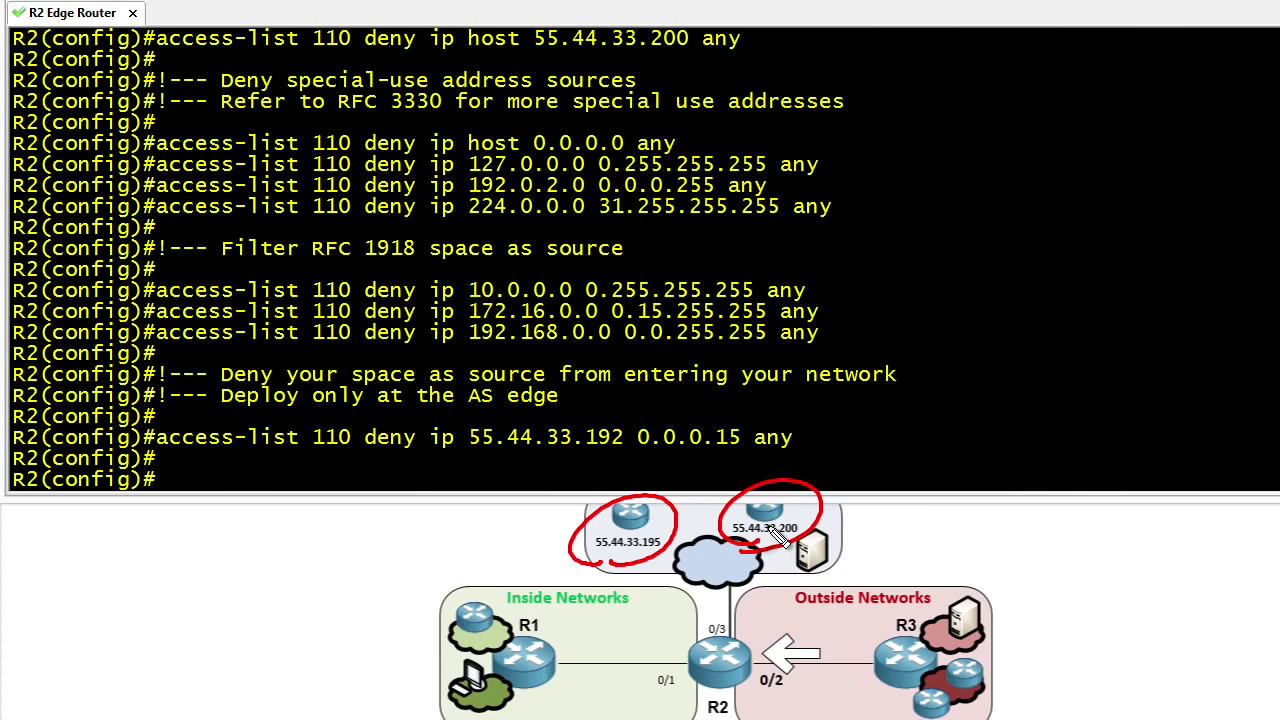
pyautogui.moveTo(1157, 622); pyautogui.dragTo(780, 540)
pyautogui.moveTo(1158, 646)
pyautogui.mouseDown()
pyautogui.moveTo(1005, 672)
pyautogui.moveTo(670, 588)
pyautogui.mouseUp()
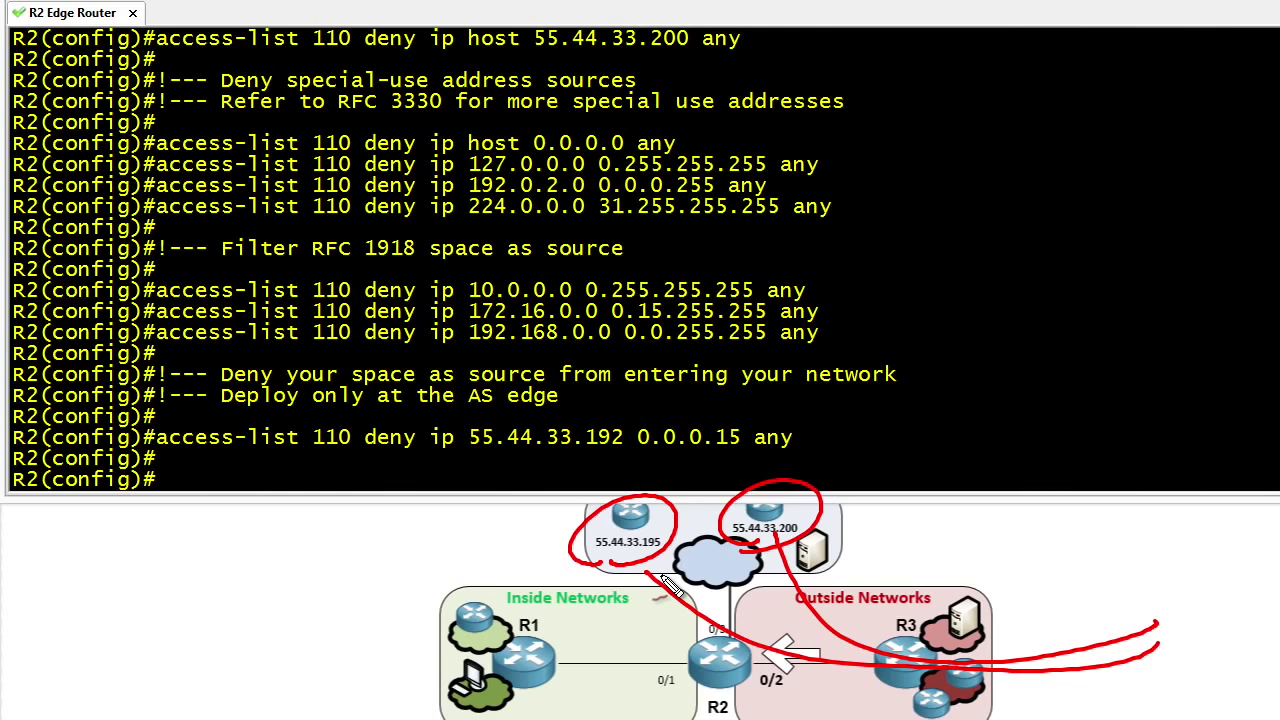
pyautogui.moveTo(1185, 594)
pyautogui.mouseDown()
pyautogui.moveTo(1200, 606)
pyautogui.moveTo(1200, 648)
pyautogui.mouseUp()
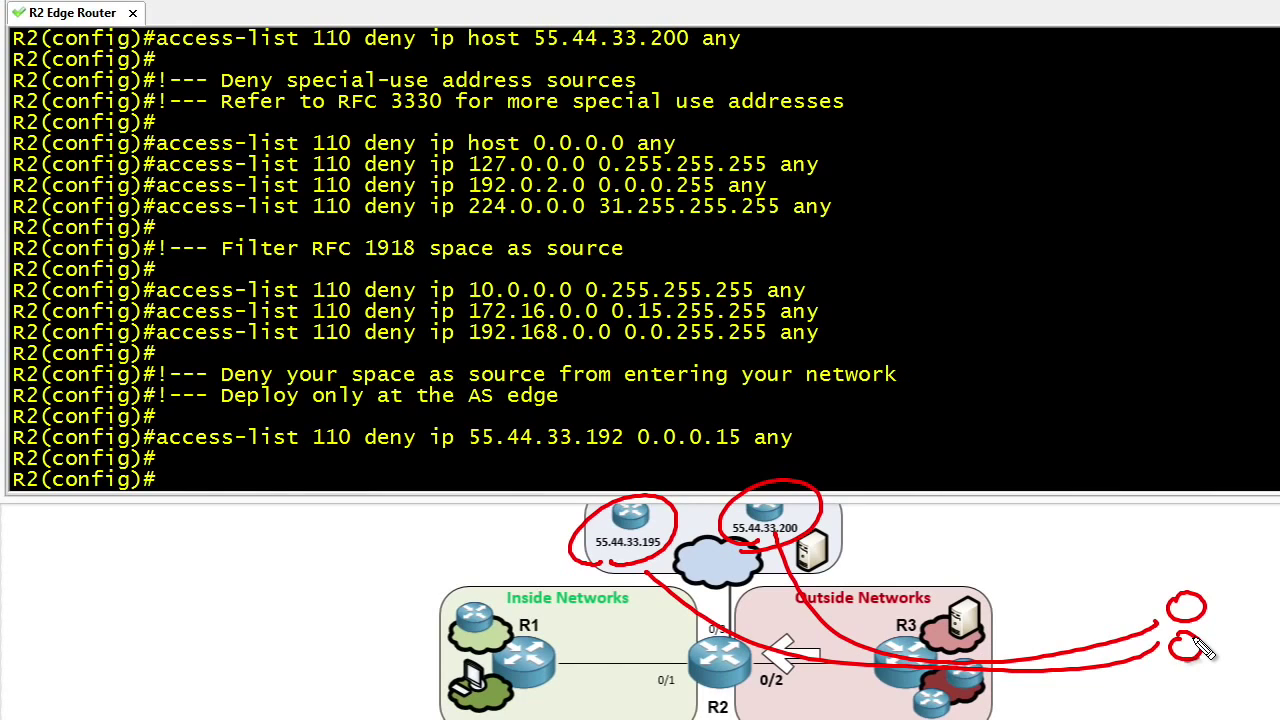
# - Add a '!--- Permit BGP' comment and permit BGP TCP from host 12.23.34.45 to host 55.44.33.195
pyautogui.press('Escape')
pyautogui.write('!--- Permit BGP')
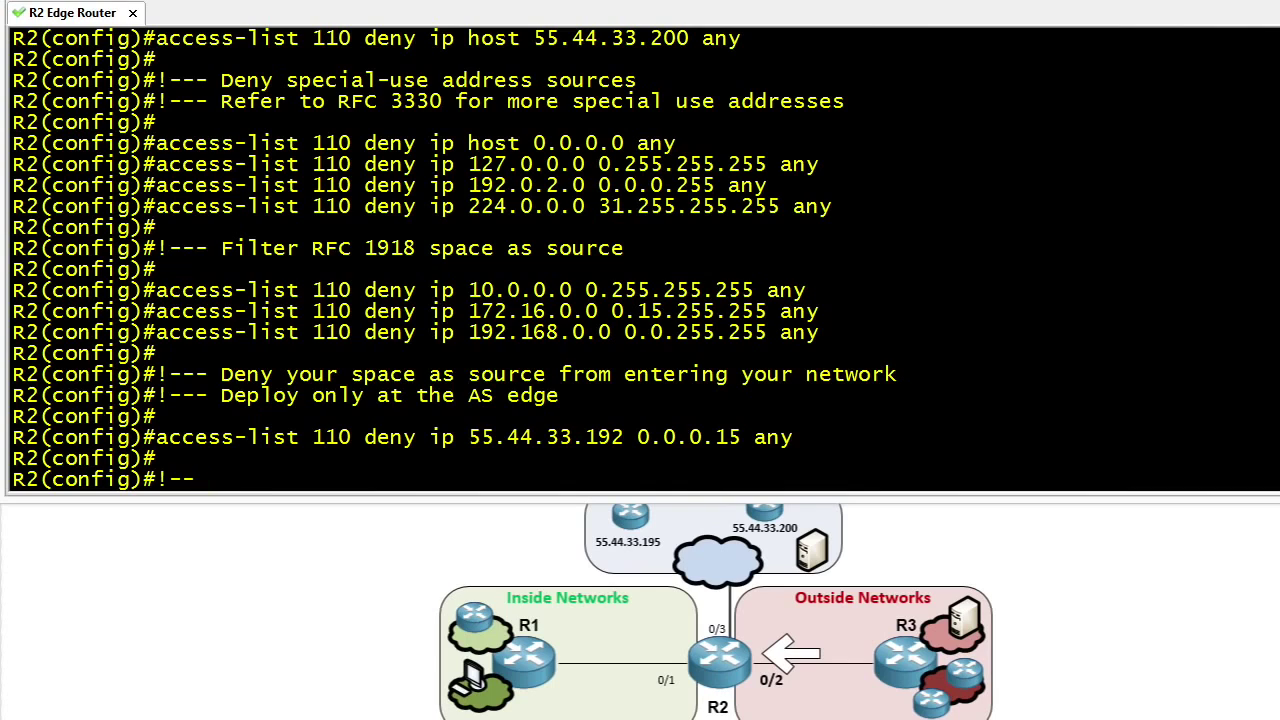
pyautogui.press('Return')
pyautogui.press('Return')
pyautogui.write('ac')
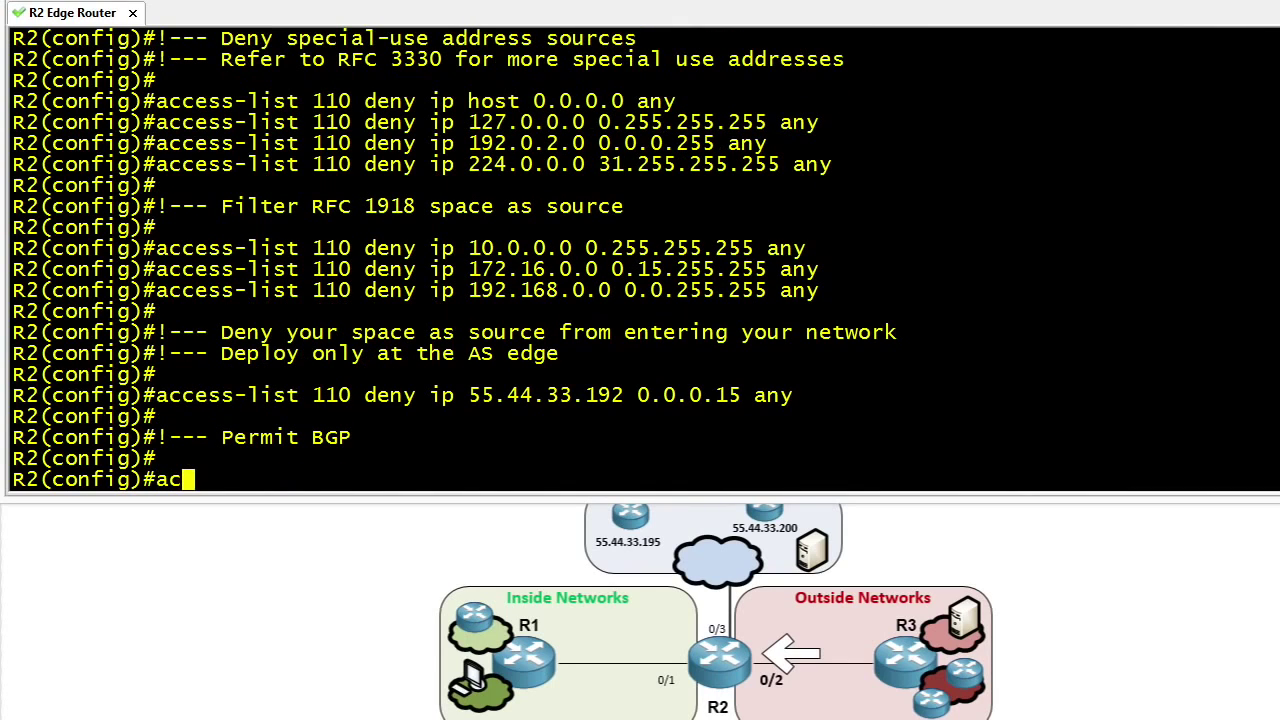
pyautogui.write('cess-list 110 permit tc')
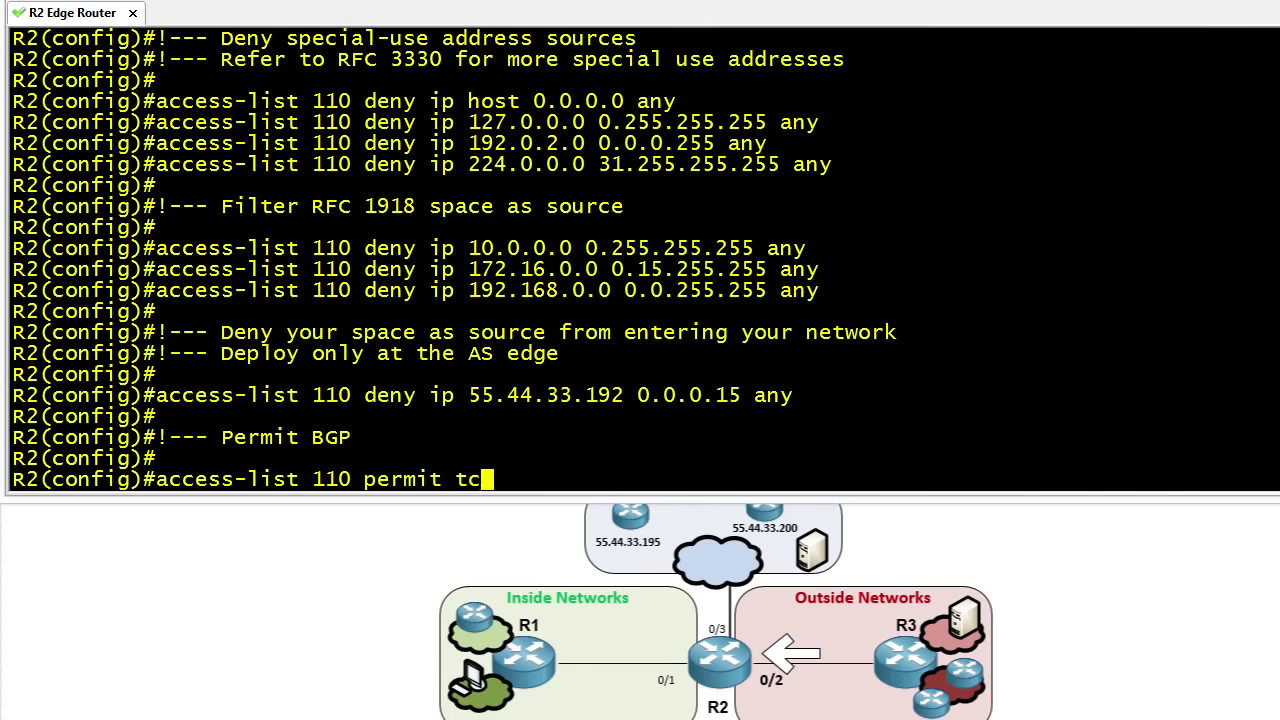
pyautogui.write('p host 12.23.34.4')
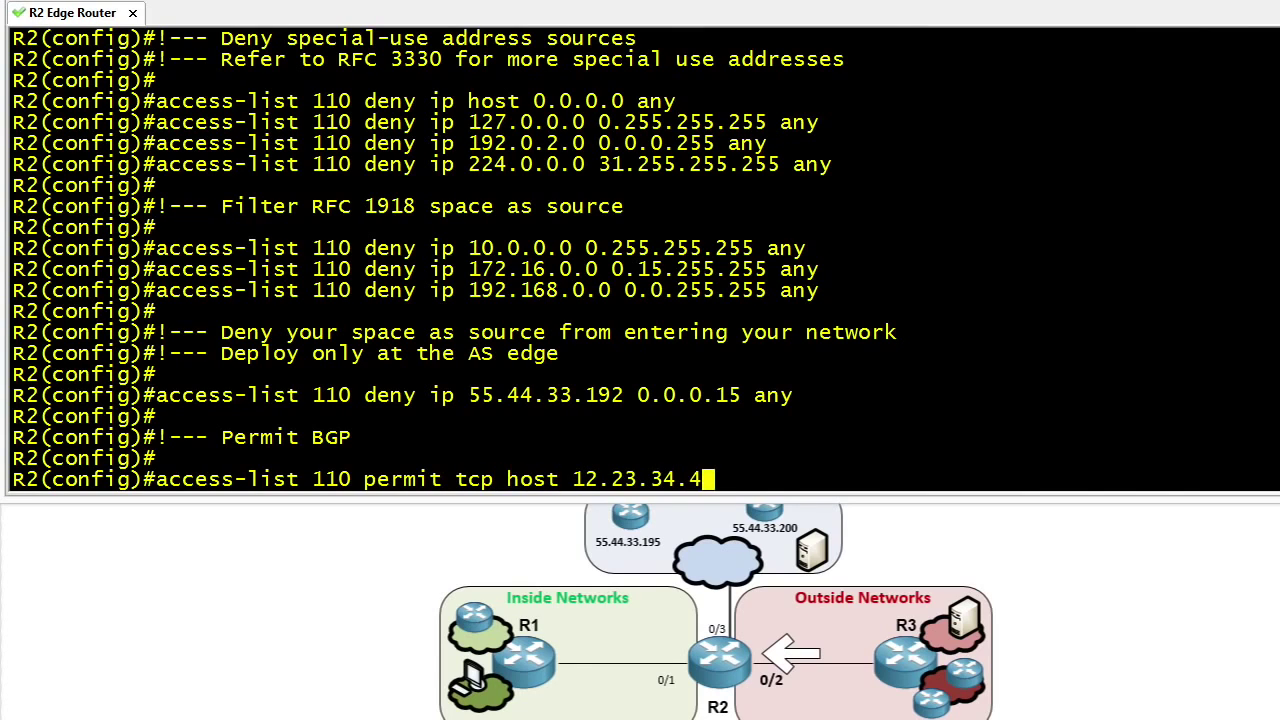
pyautogui.write('5 host 55.44')
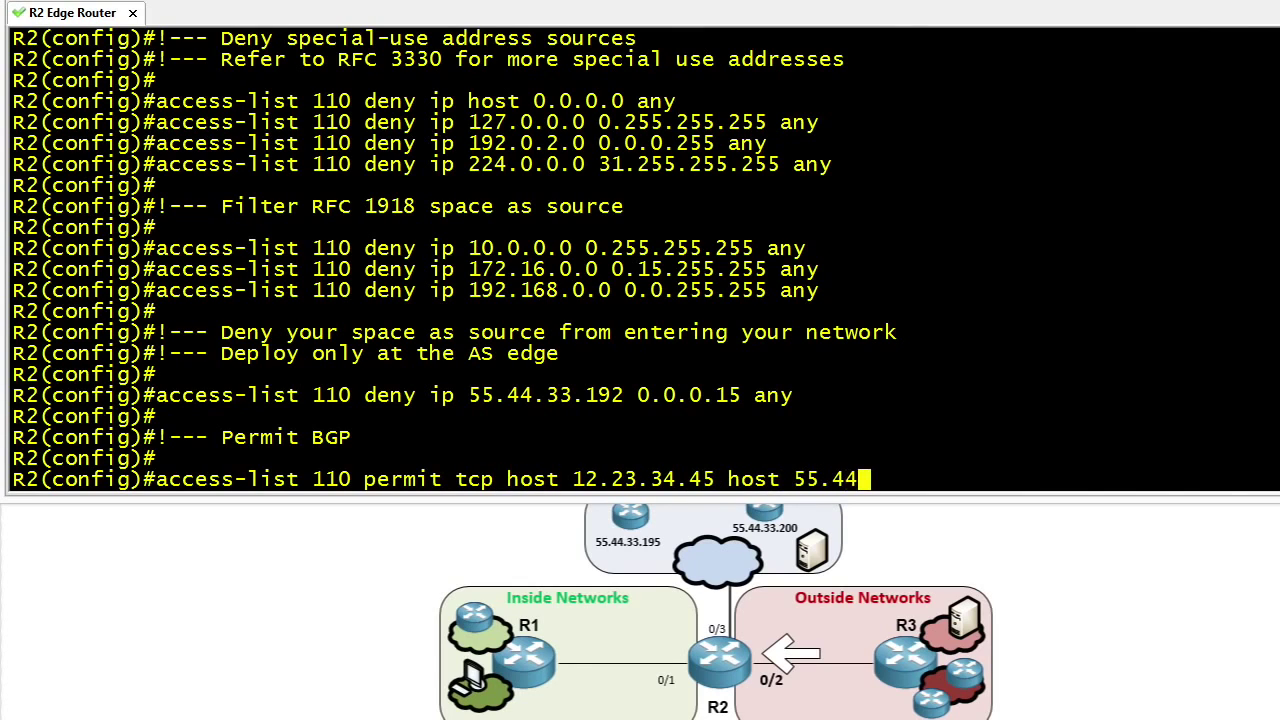
pyautogui.write('.33.195 eq bgp')
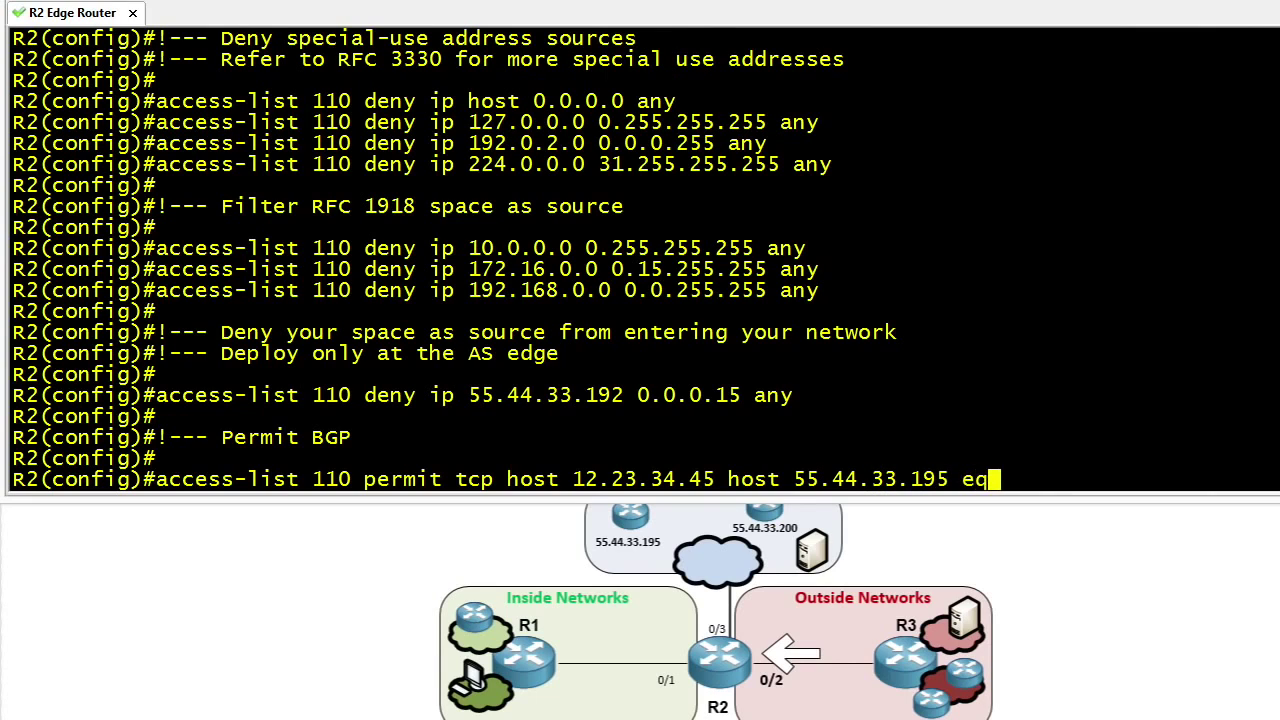
pyautogui.press('Return')
# - Add the second permit allowing TCP from 12.23.34.45's BGP port to host 55.44.33.195
pyautogui.write('access-list 110 p')
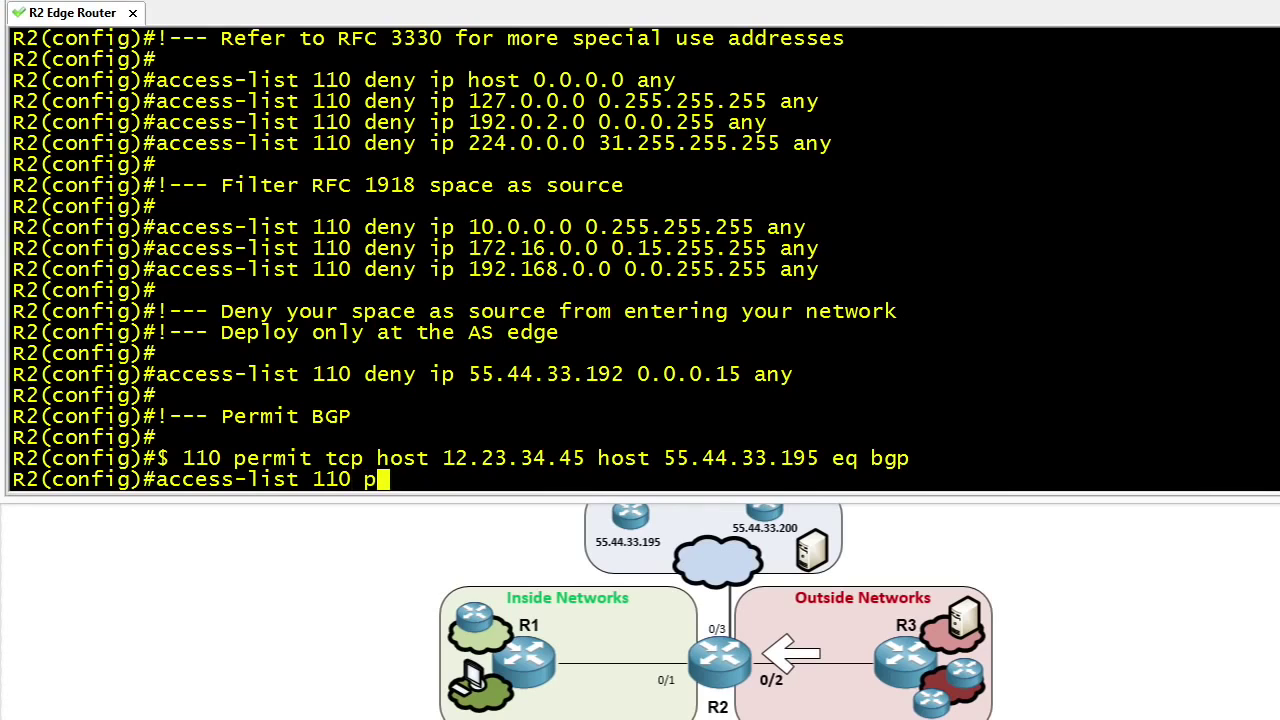
pyautogui.write('ermit tcp host')
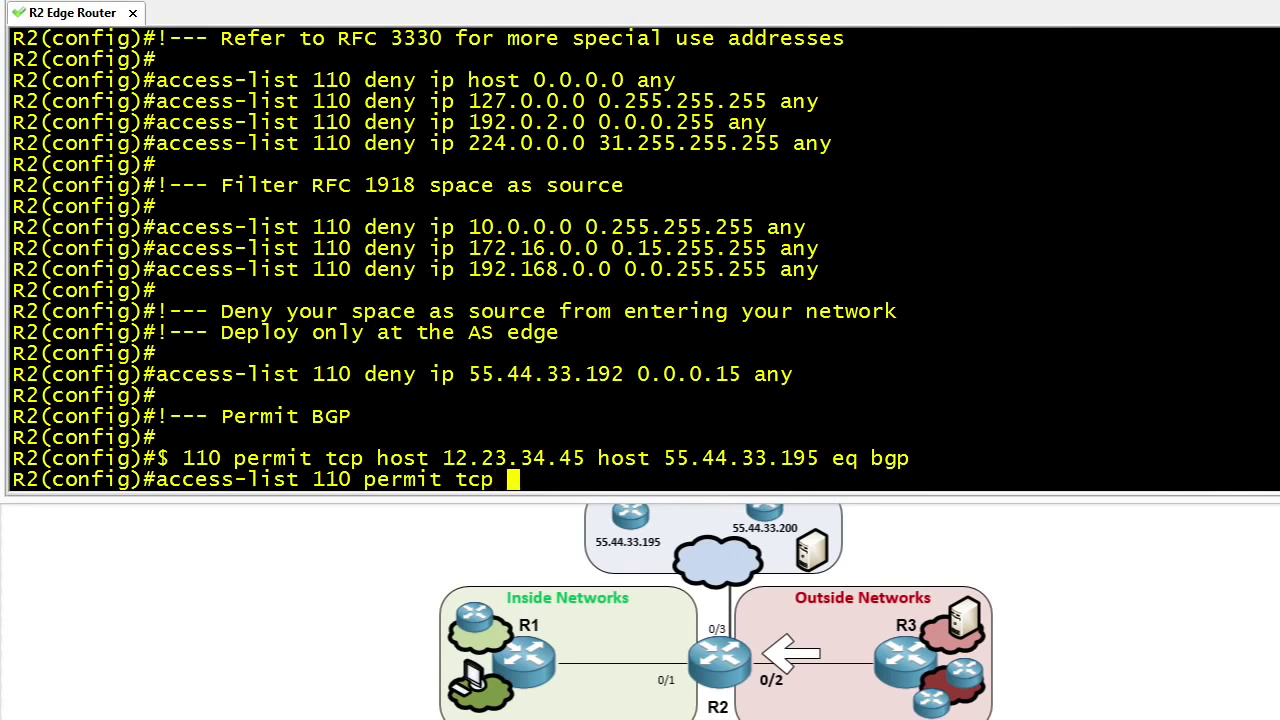
pyautogui.write('23.')
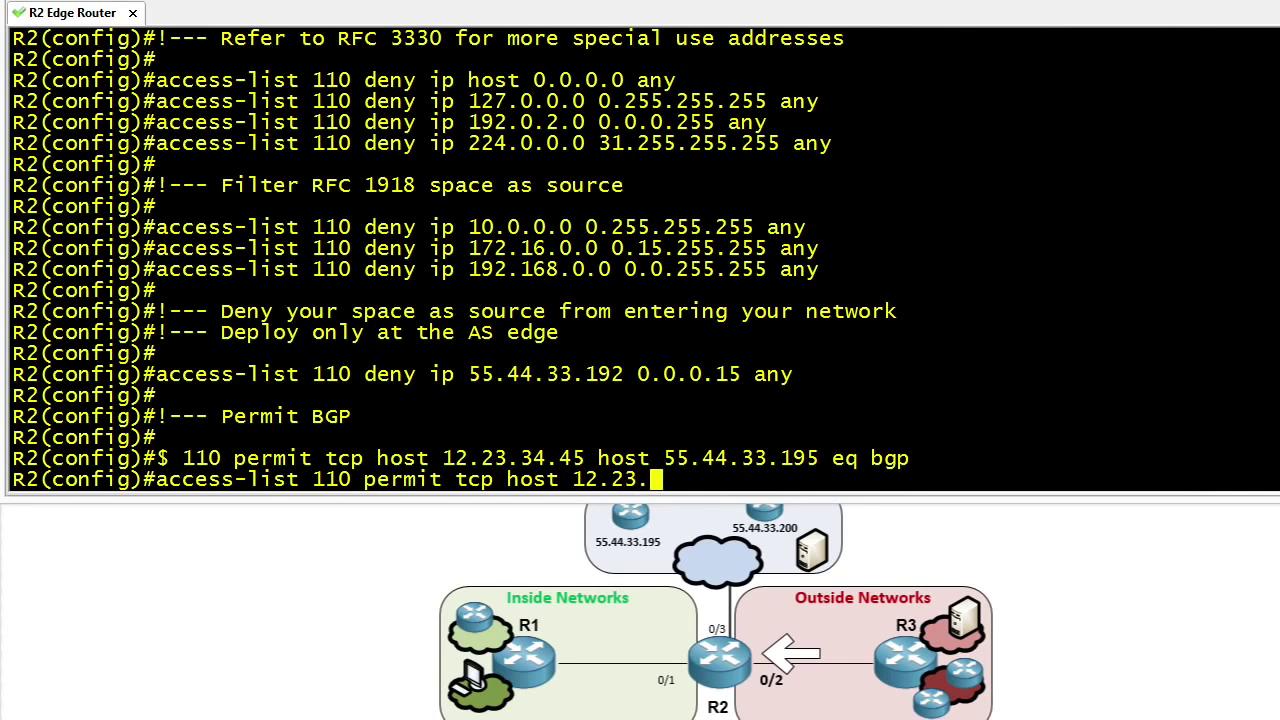
pyautogui.write('34.45 eq b')
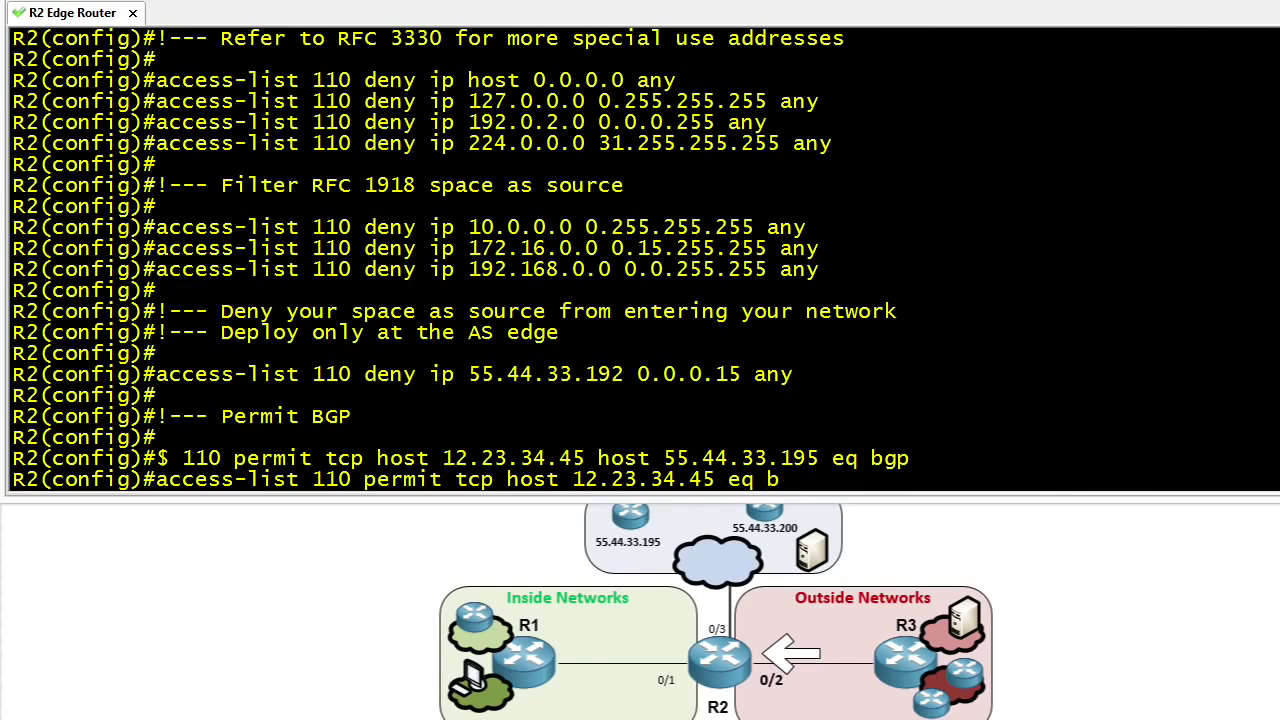
pyautogui.write('gp host 55.44.33.195')
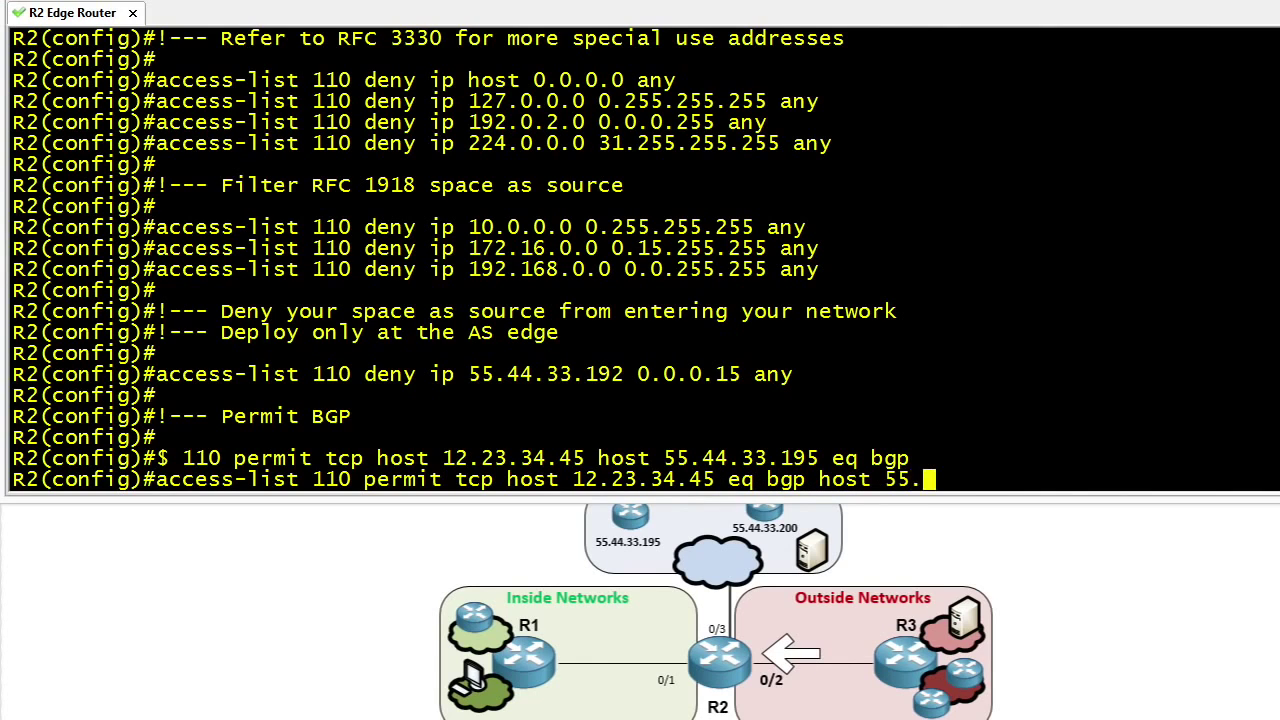
pyautogui.press('Return')
pyautogui.press('Return')
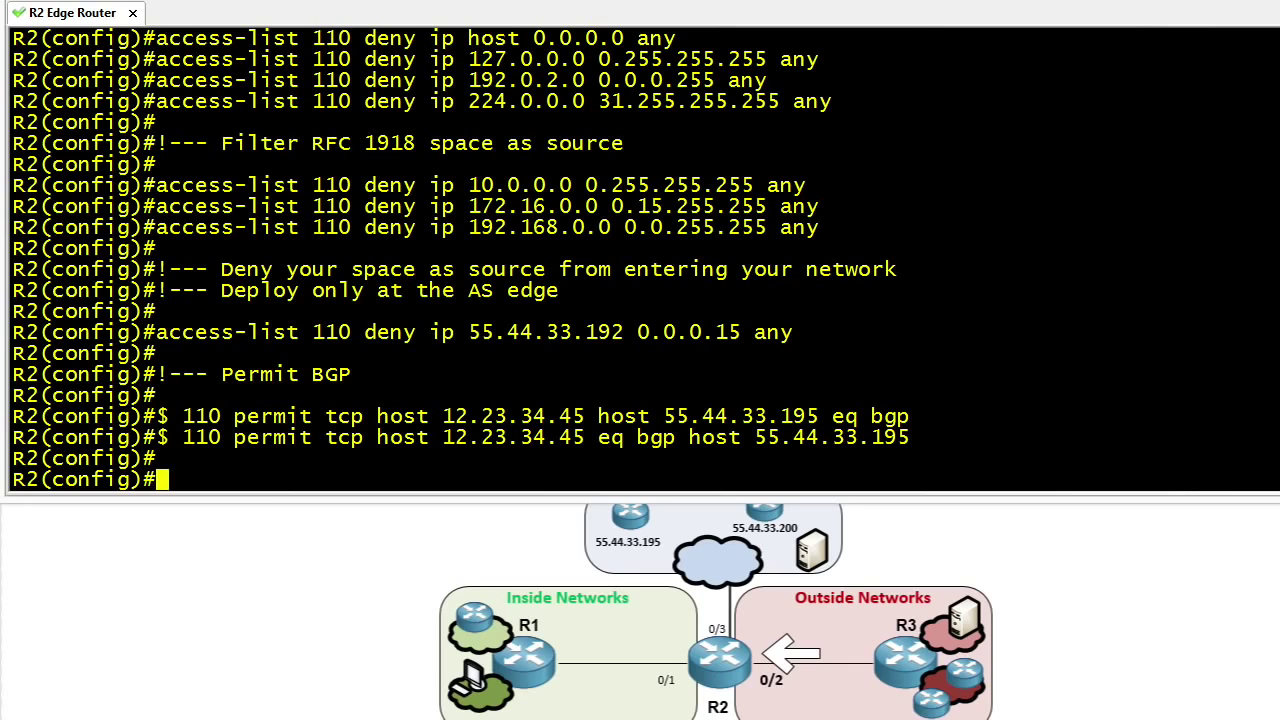
# - Under an internal-infrastructure comment, deny any IP traffic to hosts 55.44.33.195 and 55.44.33.200
pyautogui.write('!--- Deny acc')
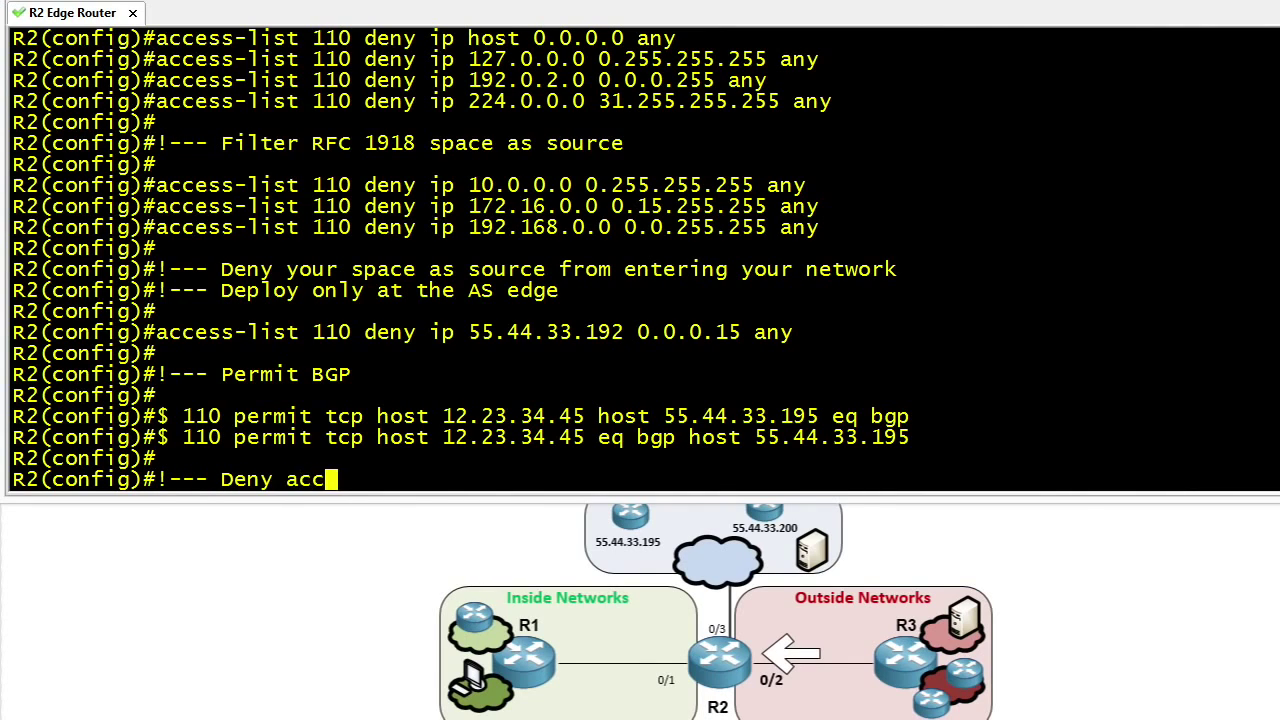
pyautogui.write('ess to int')
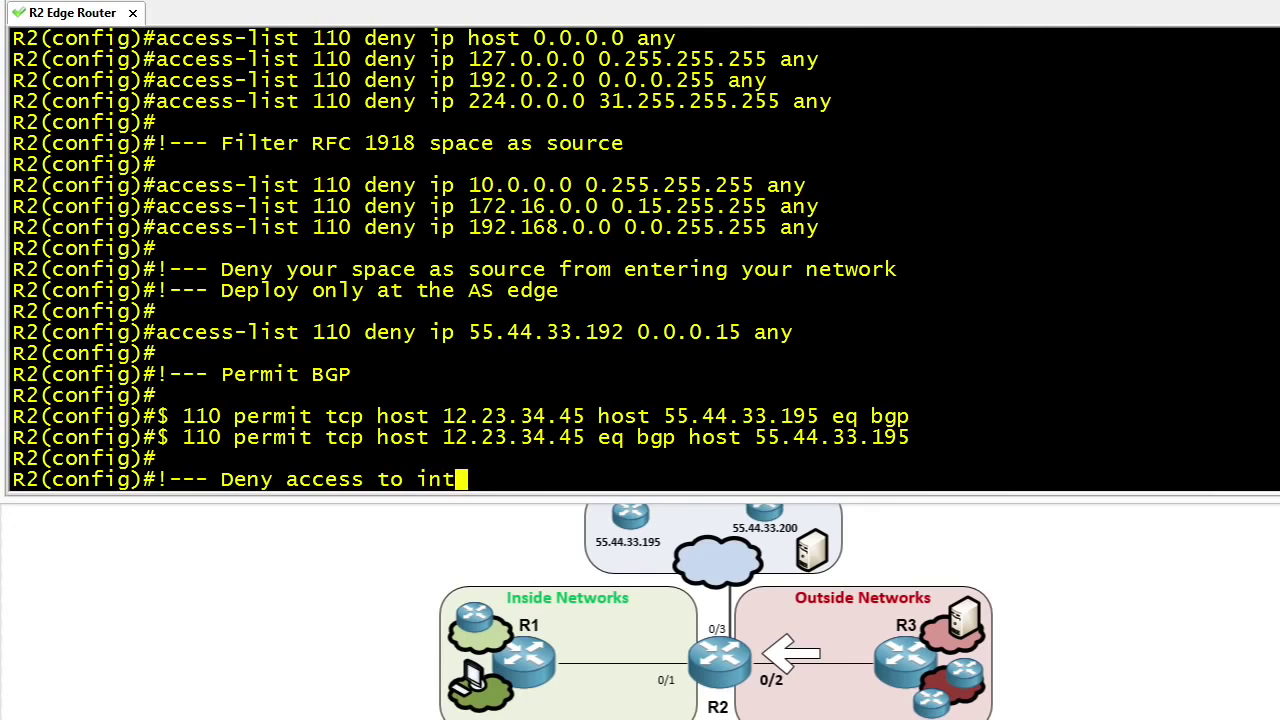
pyautogui.write('ernal infra')
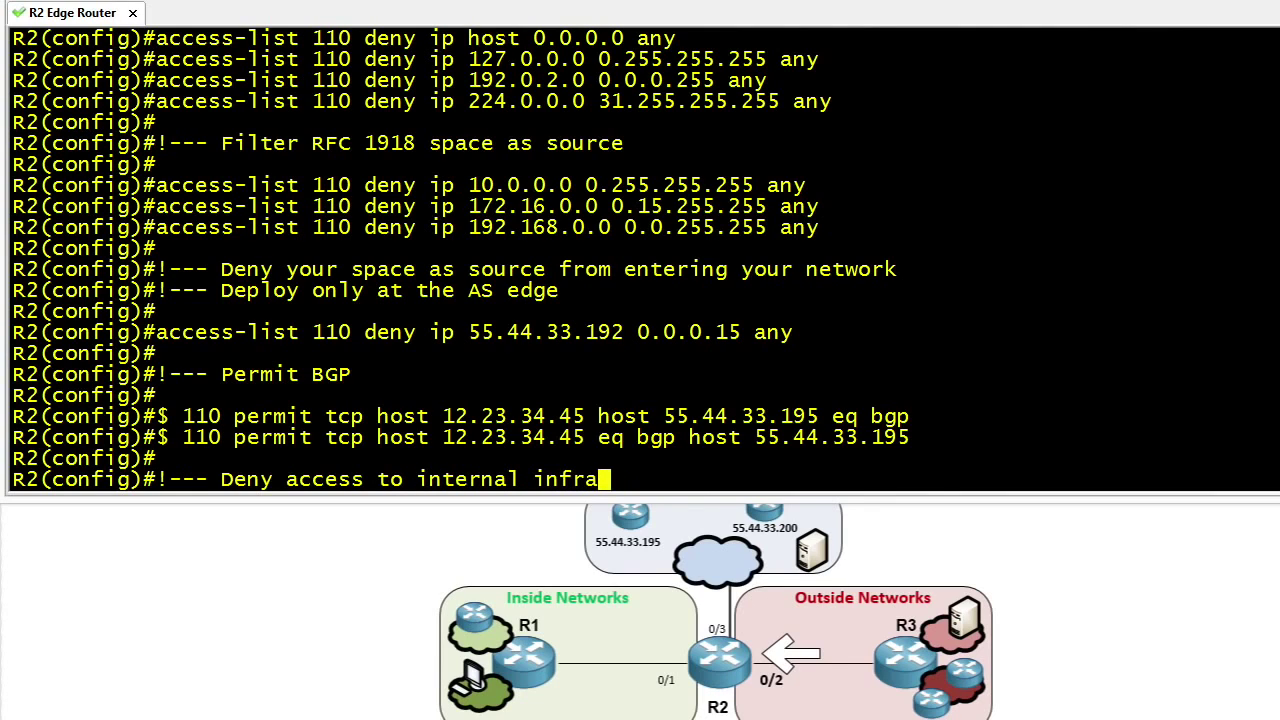
pyautogui.write('structure addresses')
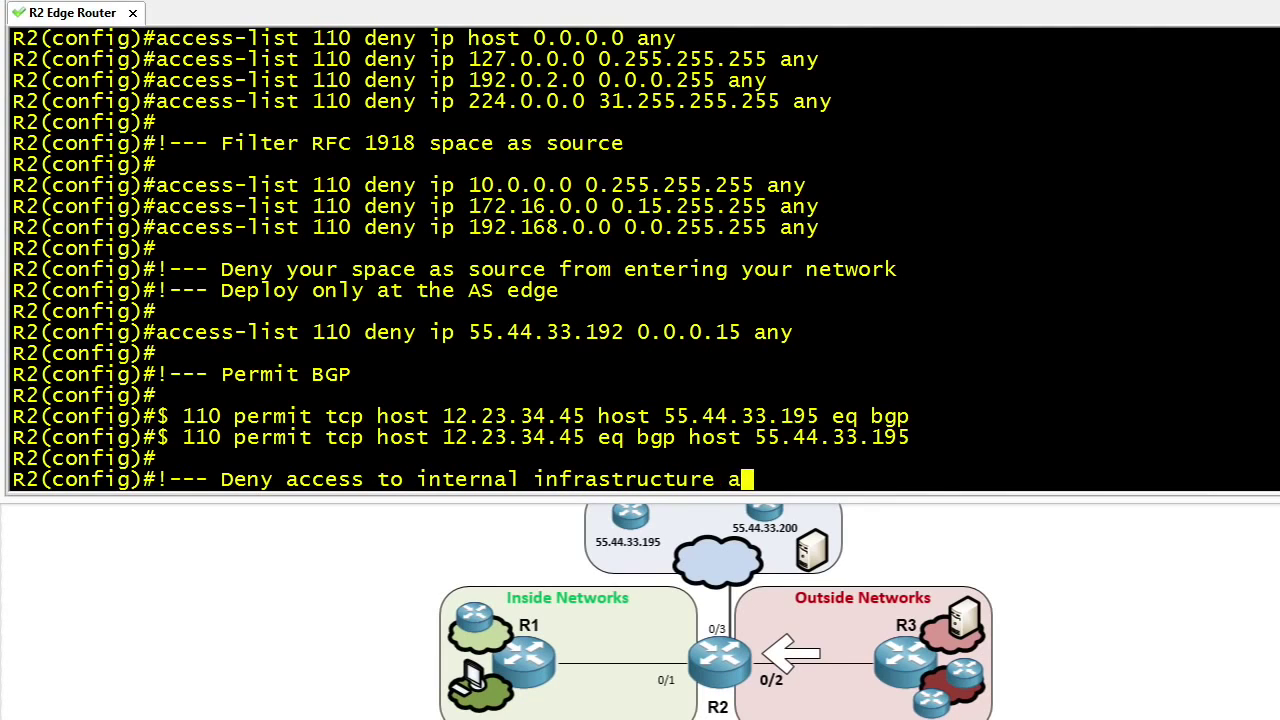
pyautogui.press('Return')
pyautogui.press('Return')
pyautogui.write('a')
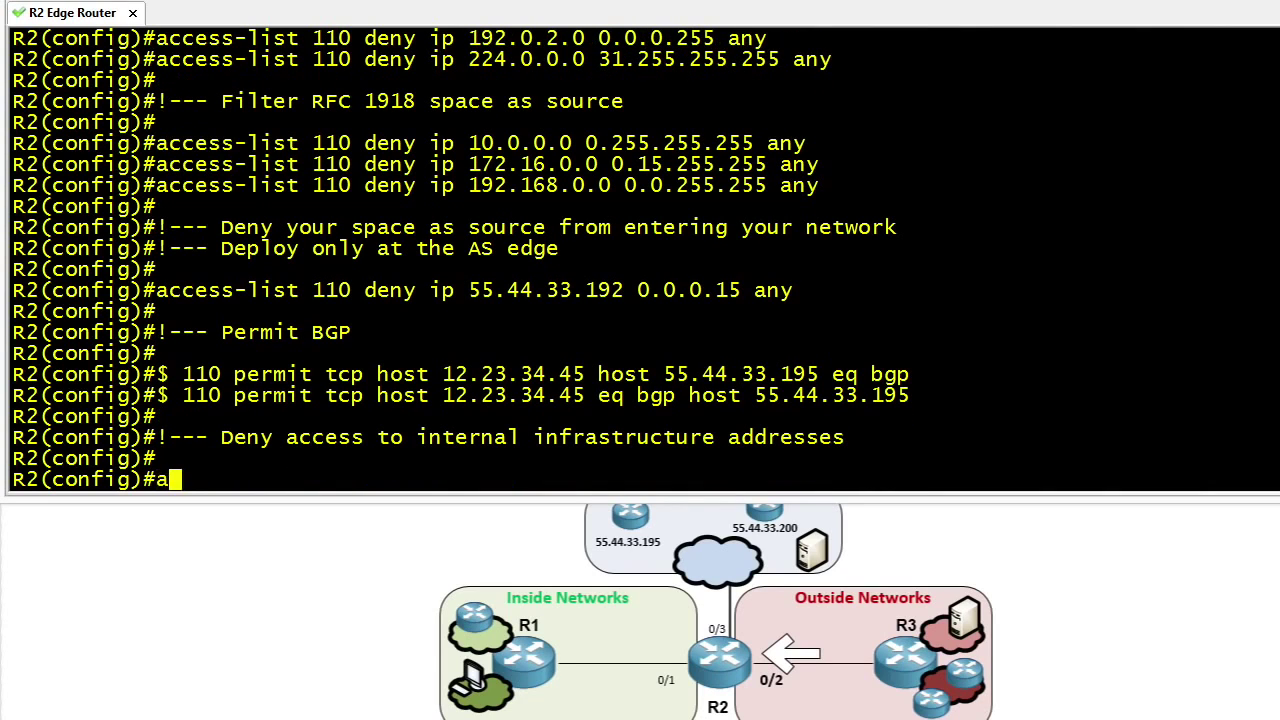
pyautogui.write('ccess-list ')
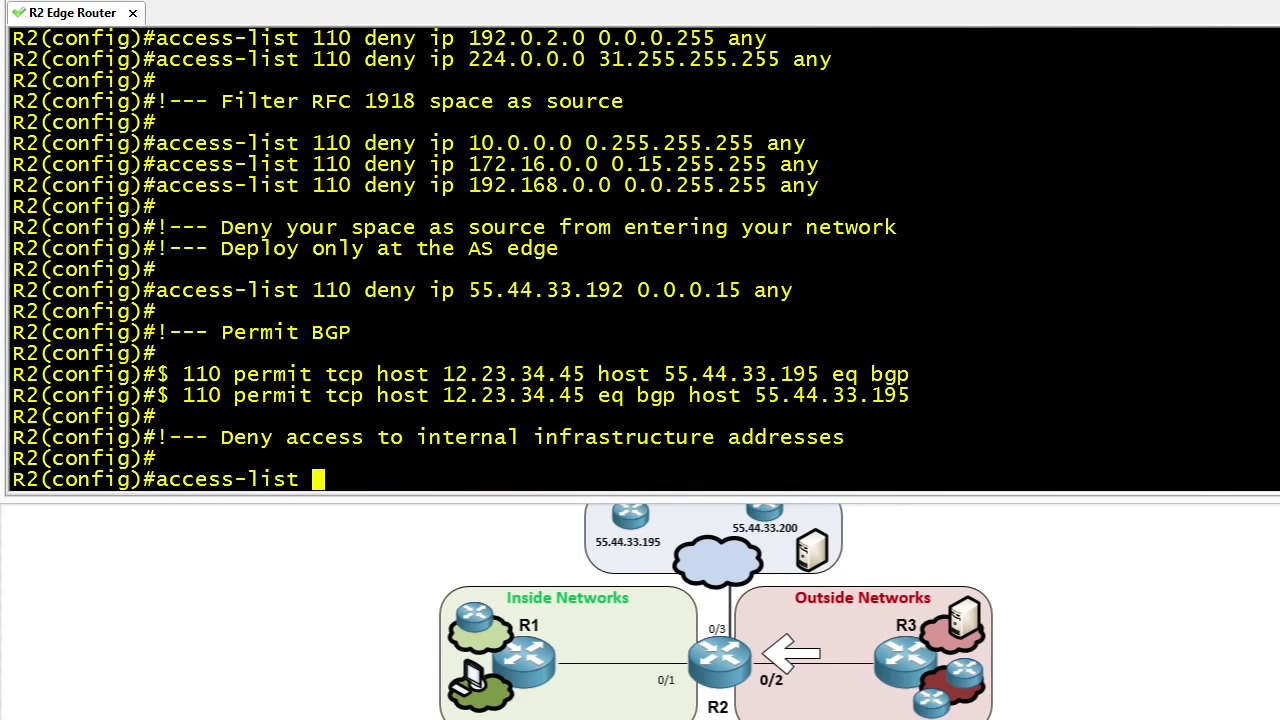
pyautogui.write('110 deny i')
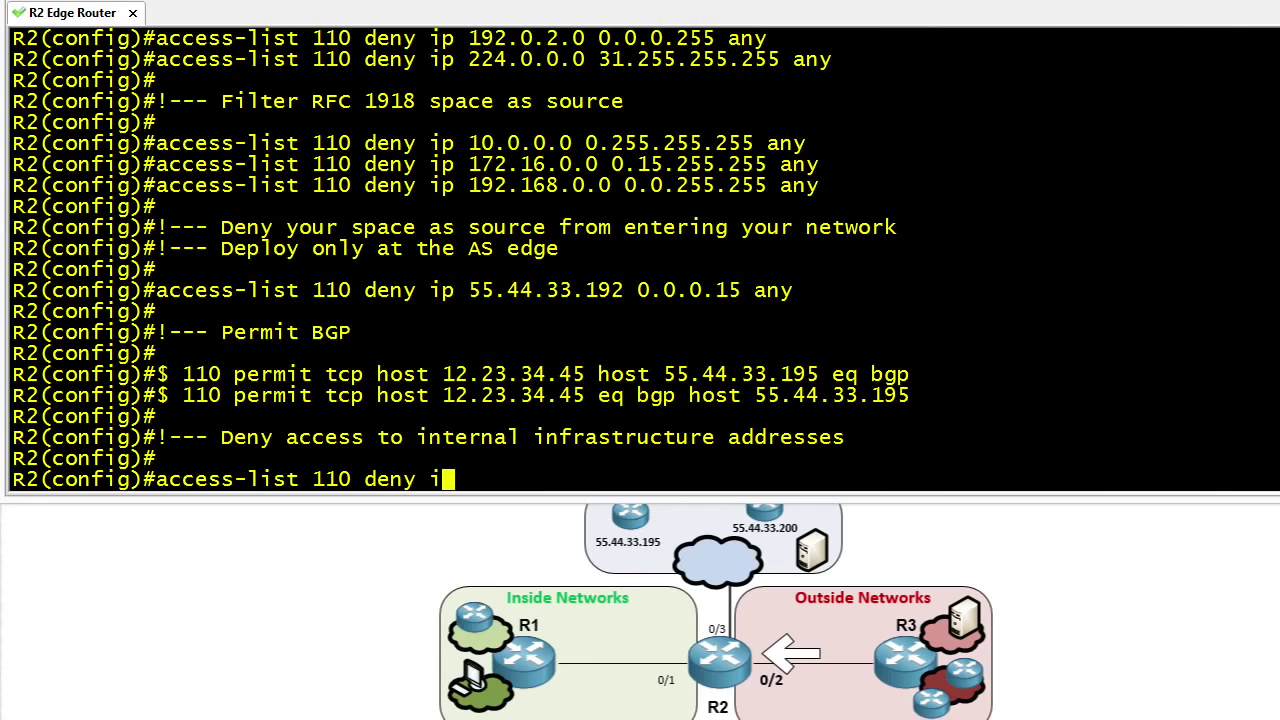
pyautogui.write('p any host')
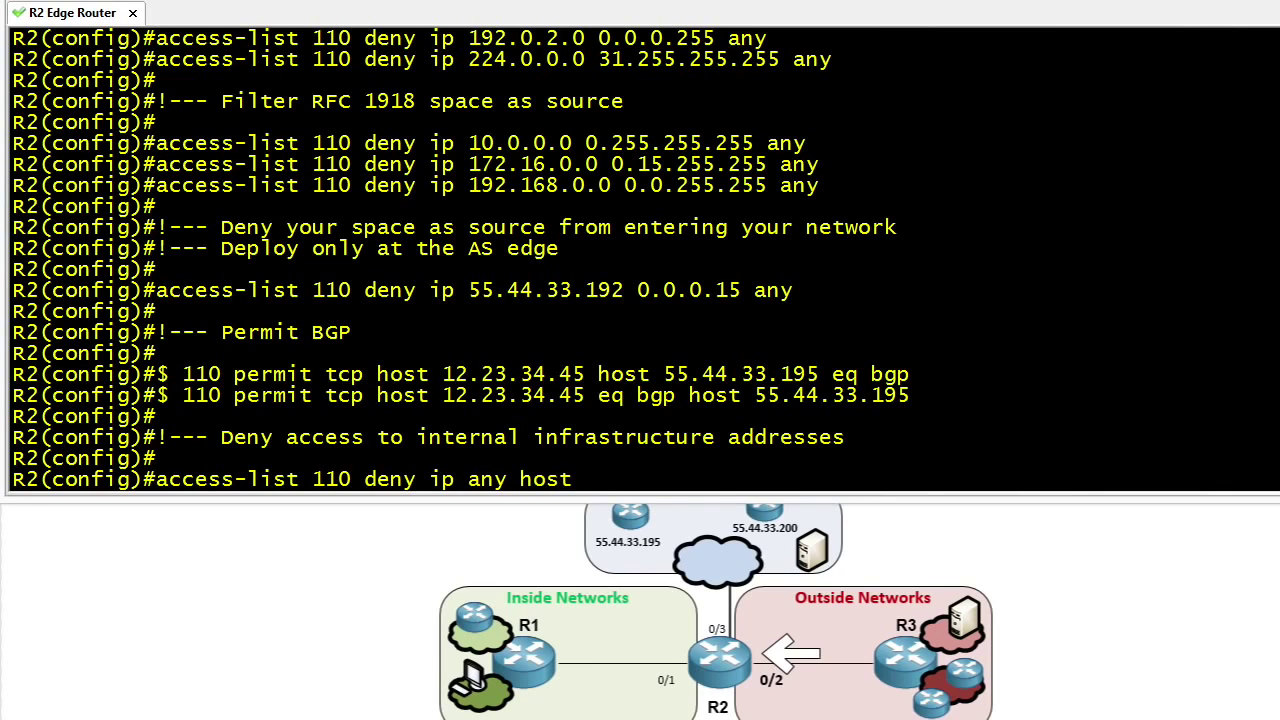
pyautogui.write(' 55.44.33.195')
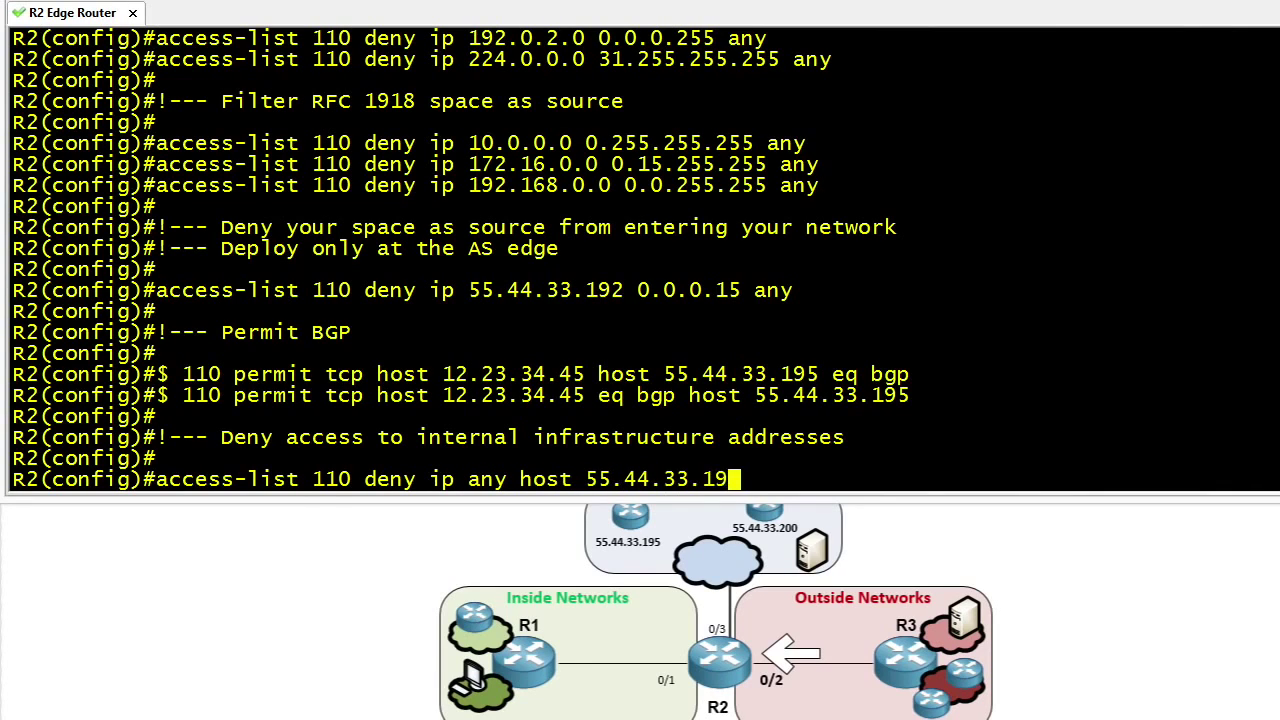
pyautogui.press('Return')
pyautogui.write('access-l')
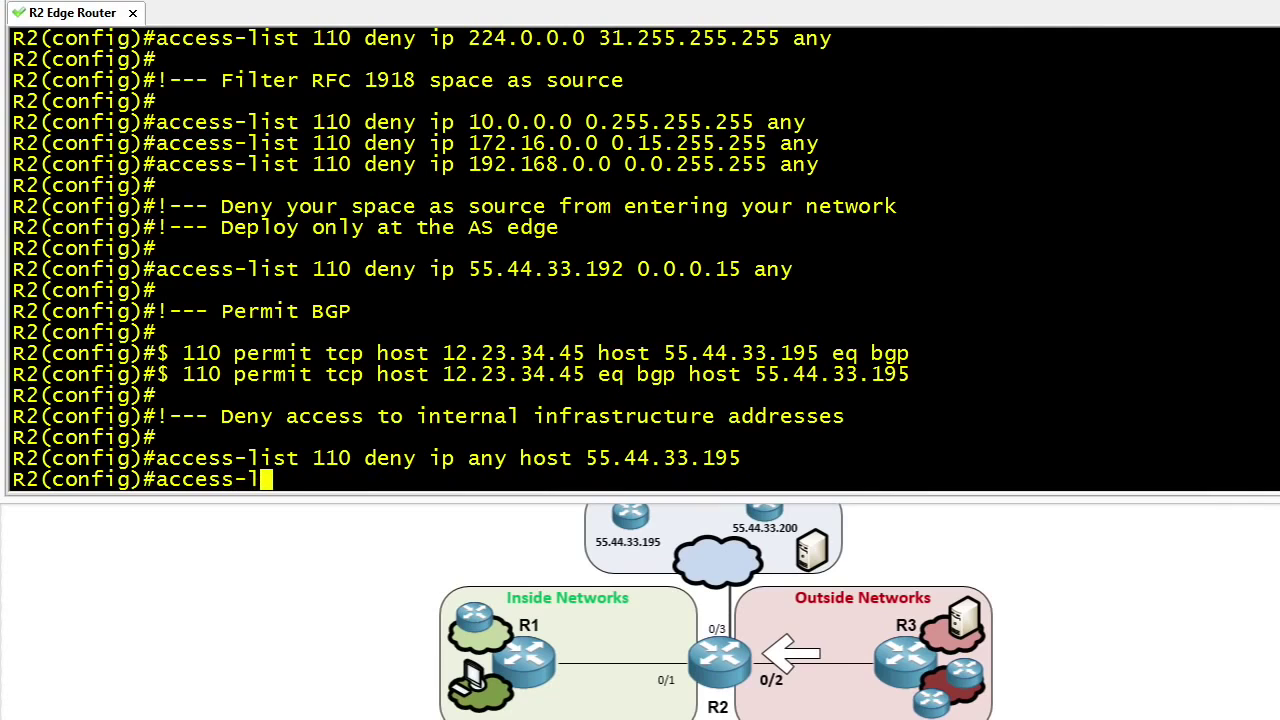
pyautogui.write('ist 110 den')
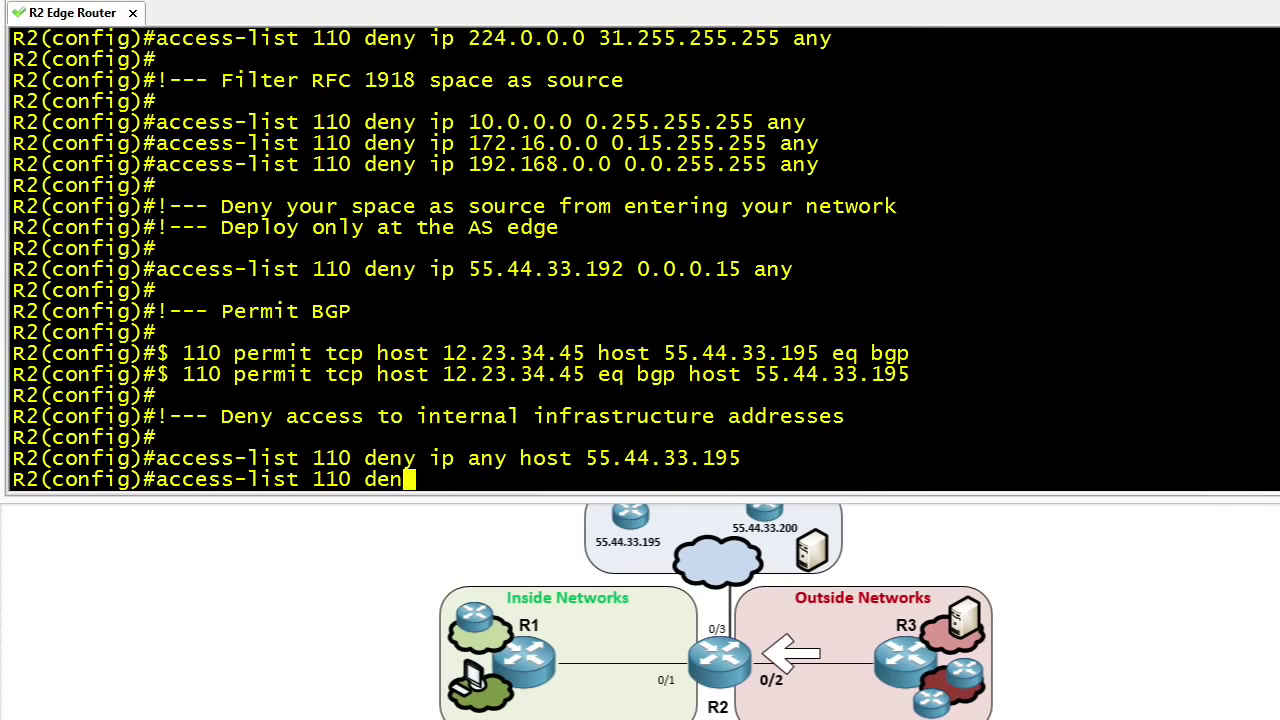
pyautogui.write('y ip any h')
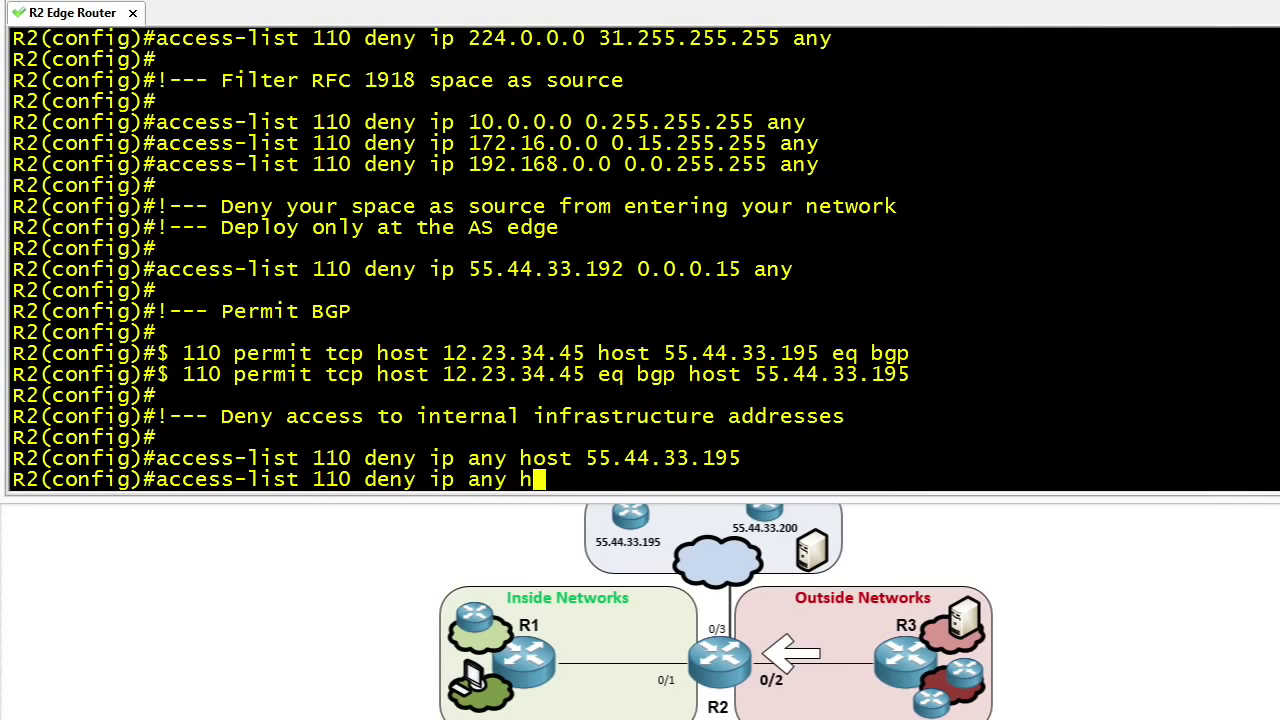
pyautogui.write('ost 55.44.33.200')
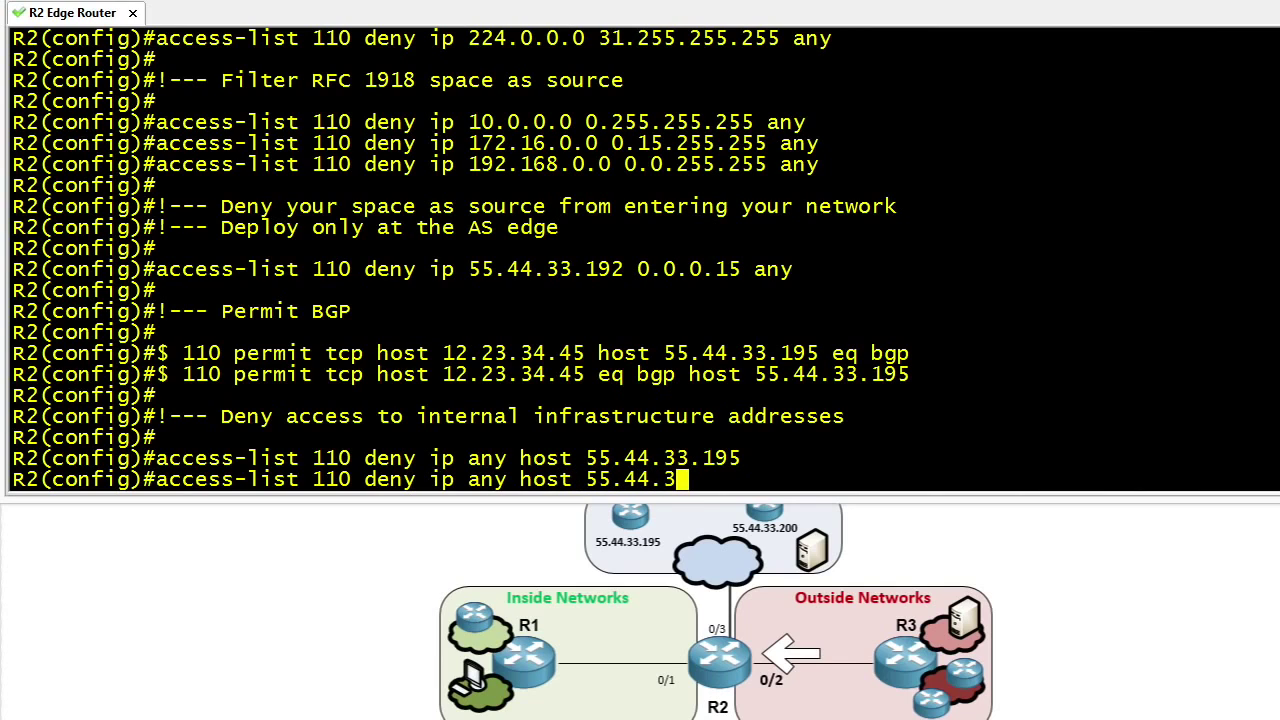
pyautogui.press('Return')
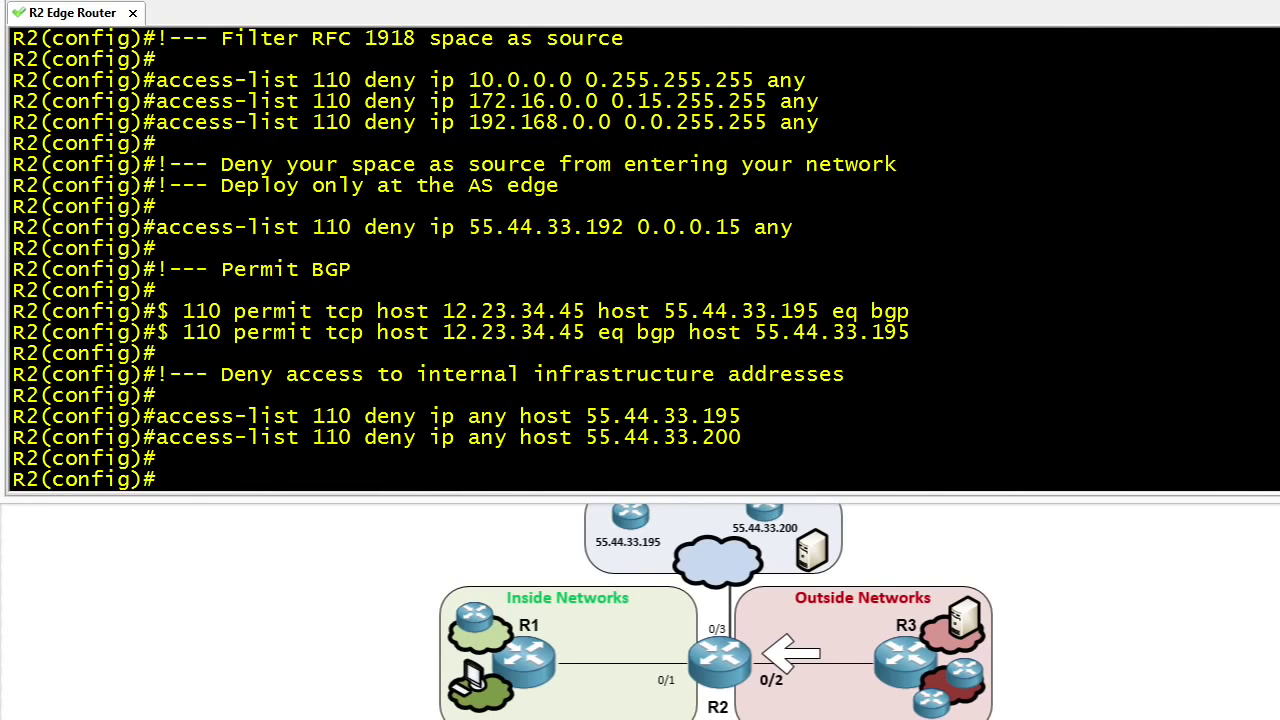
# - Add the '!--- Permit transit traffic' comment and the final 'access-list 110 permit ip any any' entry
pyautogui.write('!--- Permit ')
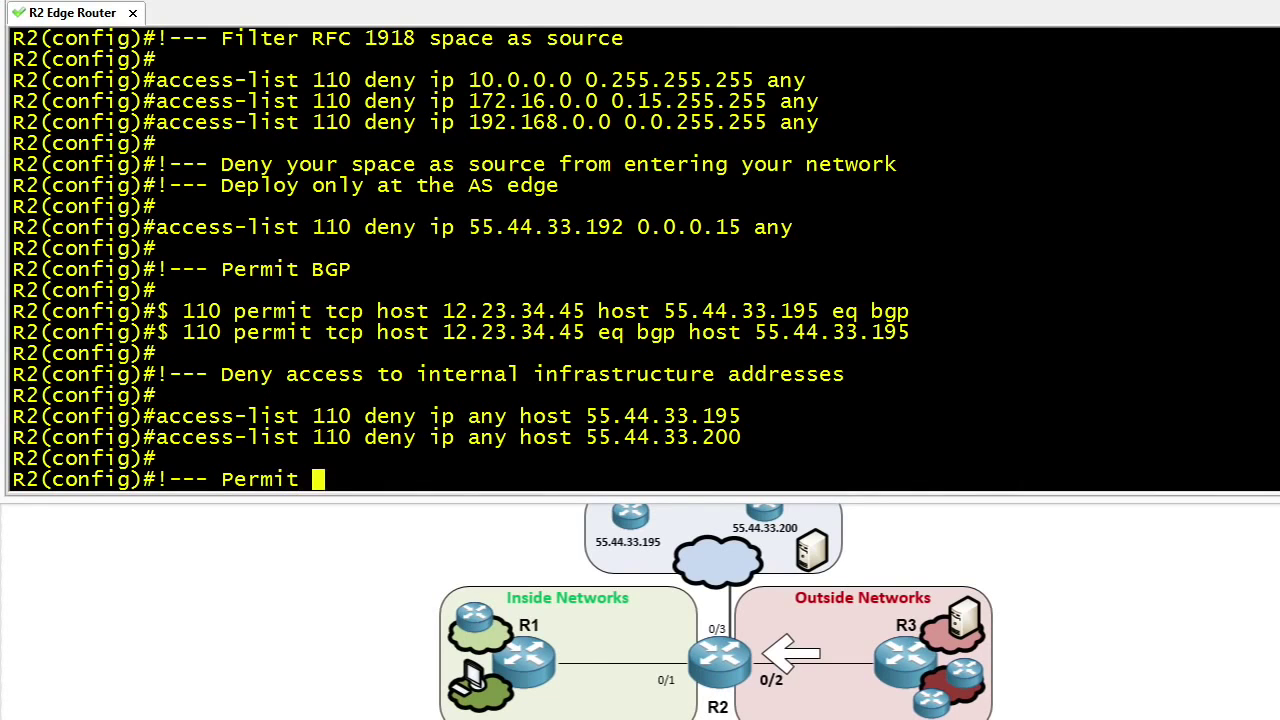
pyautogui.write('transit traffic')
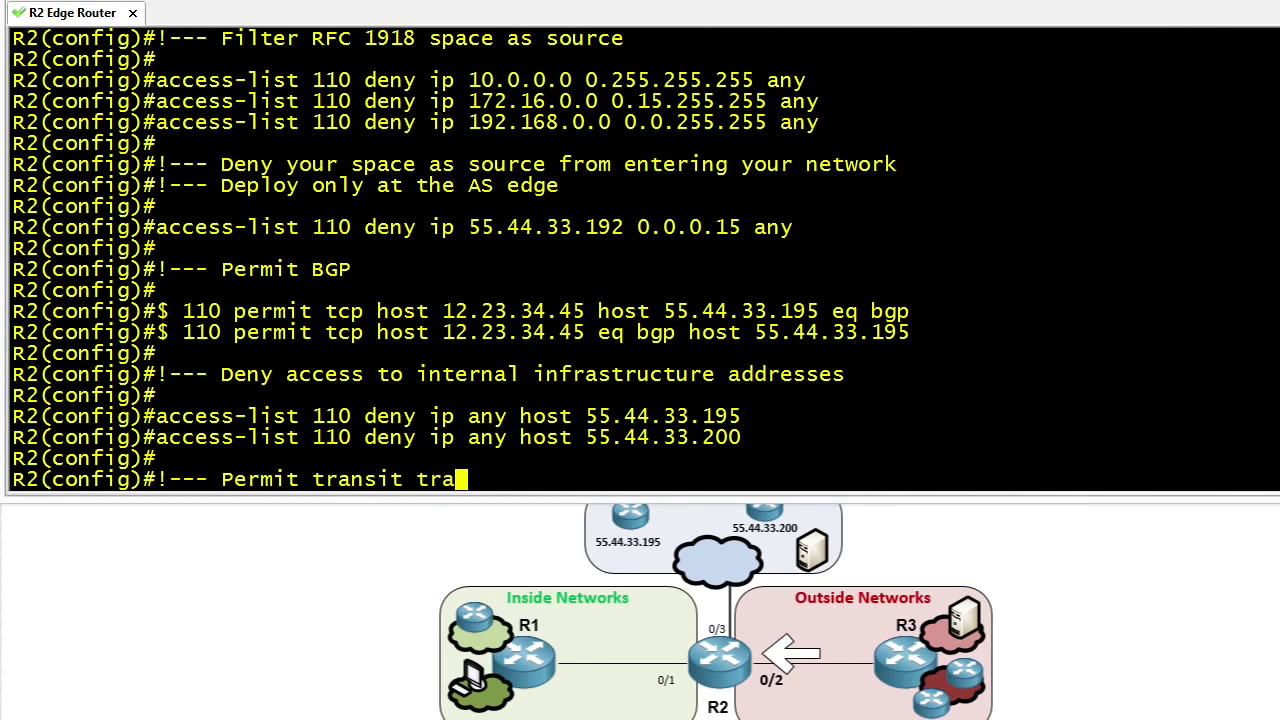
pyautogui.press('Return')
pyautogui.press('Return')
pyautogui.write('acces')
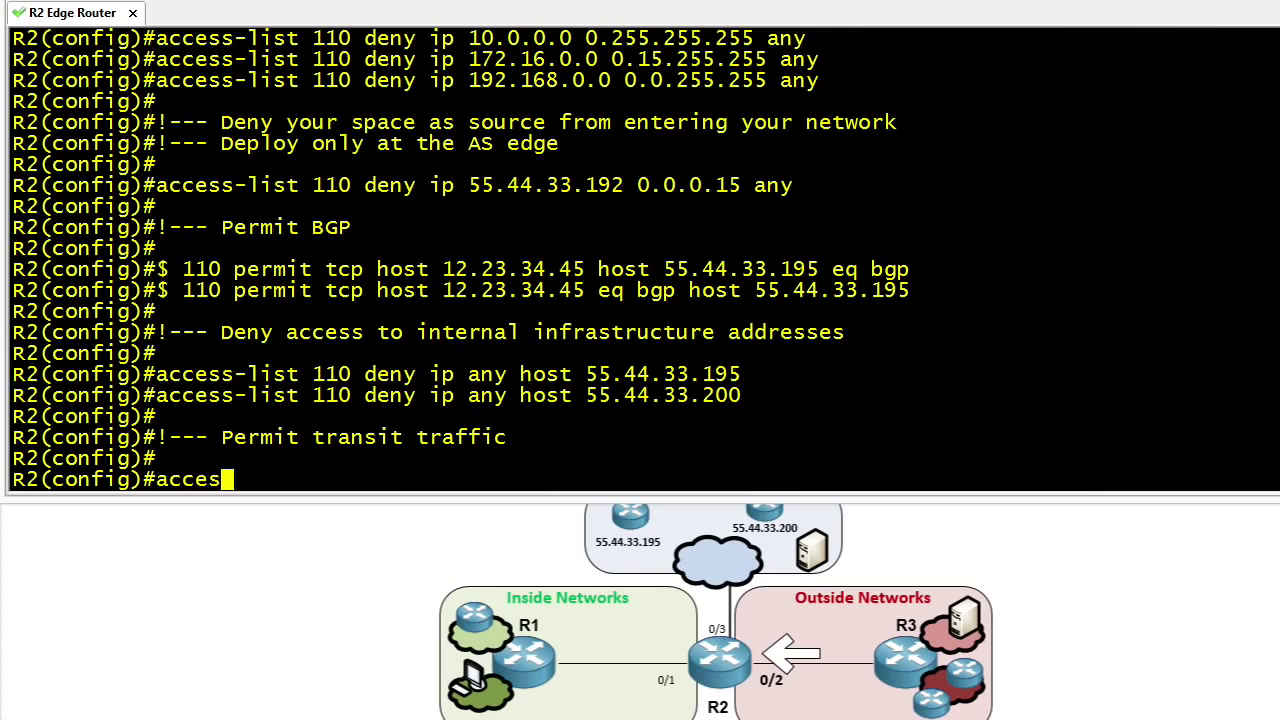
pyautogui.write('s-list 110 ')
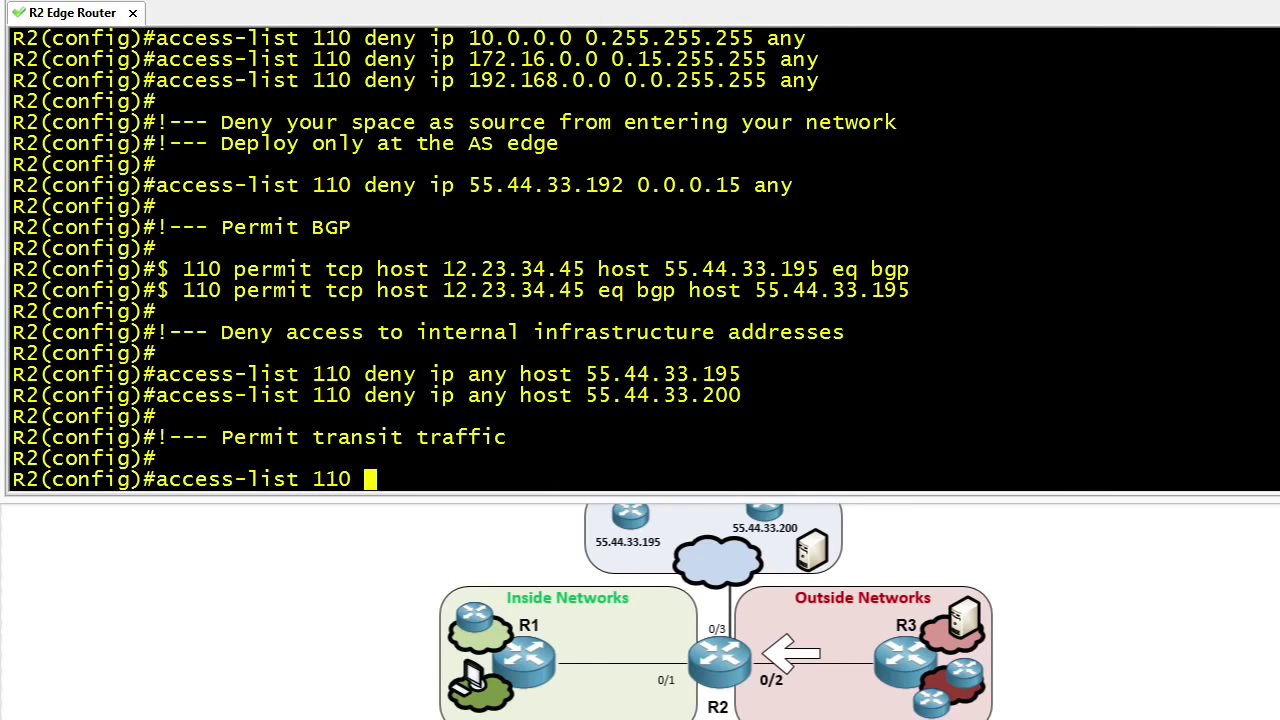
pyautogui.write('permit ip any any')
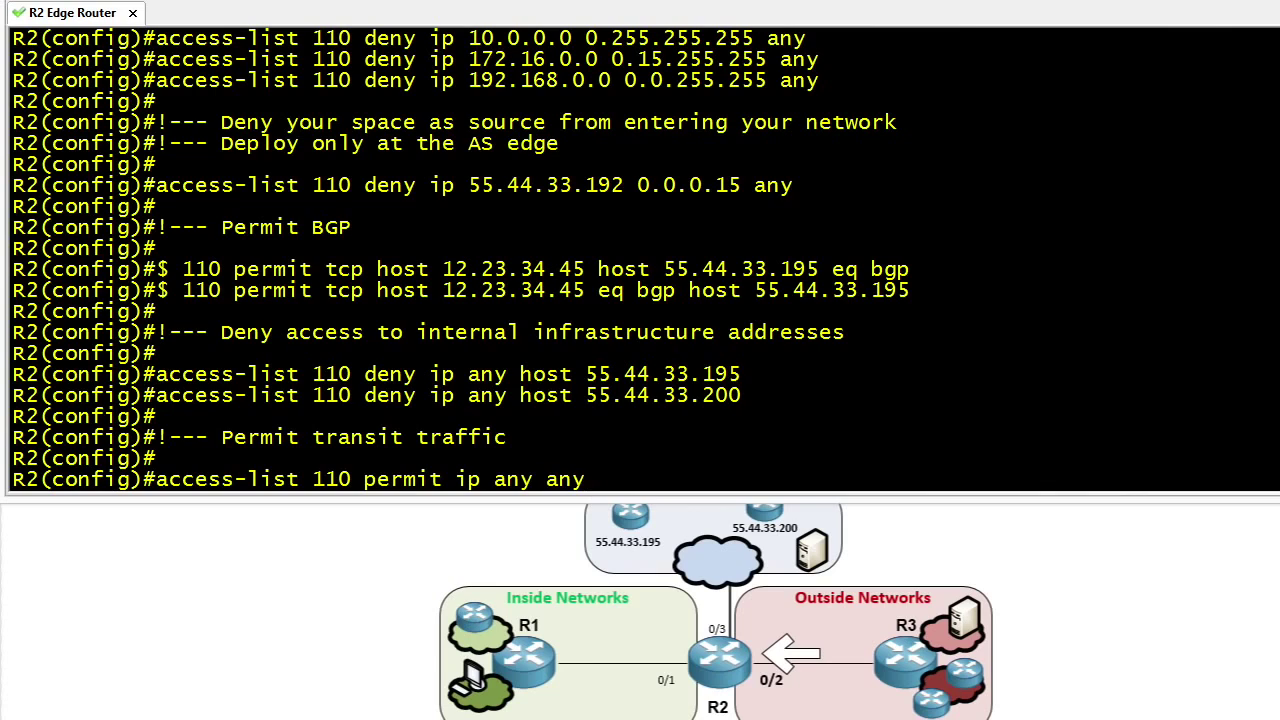
pyautogui.press('Return')
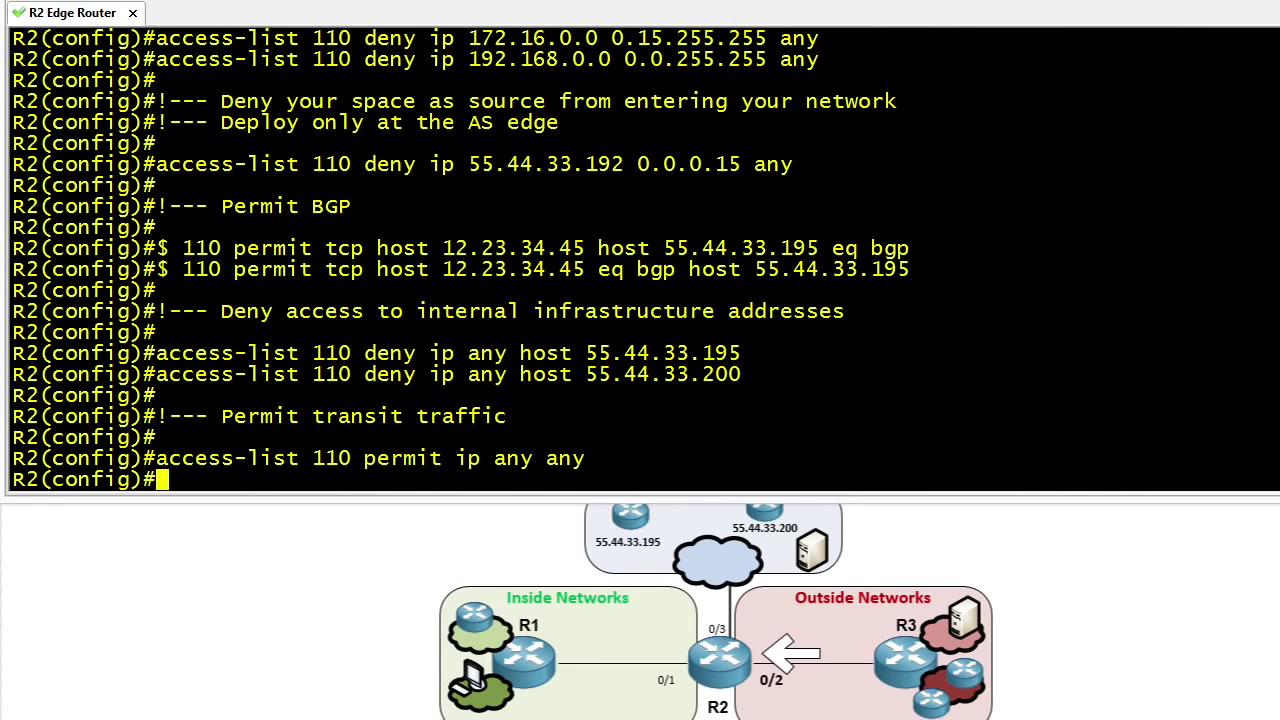
pyautogui.moveTo(860, 620)
pyautogui.mouseDown()
pyautogui.moveTo(724, 640)
pyautogui.moveTo(735, 648)
pyautogui.mouseUp()
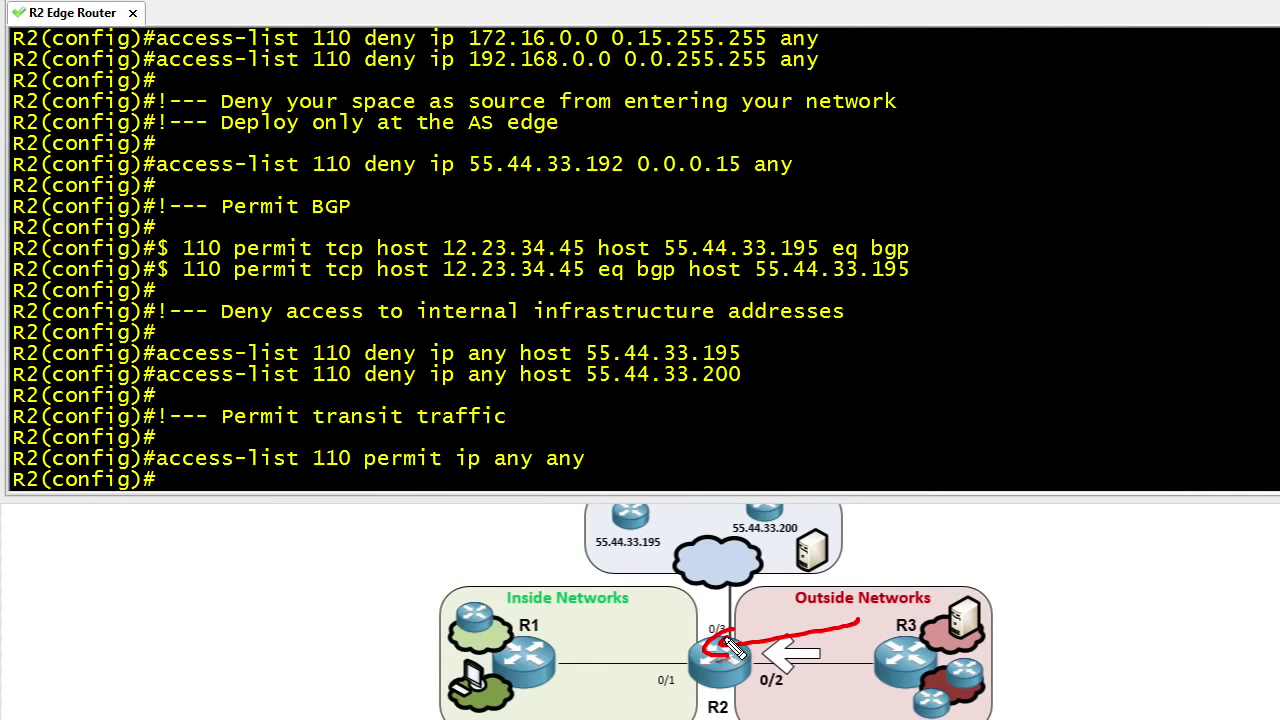
pyautogui.moveTo(662, 640)
pyautogui.mouseDown()
pyautogui.moveTo(612, 668)
pyautogui.moveTo(660, 636)
pyautogui.moveTo(636, 668)
pyautogui.moveTo(622, 672)
pyautogui.moveTo(632, 656)
pyautogui.moveTo(606, 663)
pyautogui.mouseUp()
pyautogui.click(636, 680)
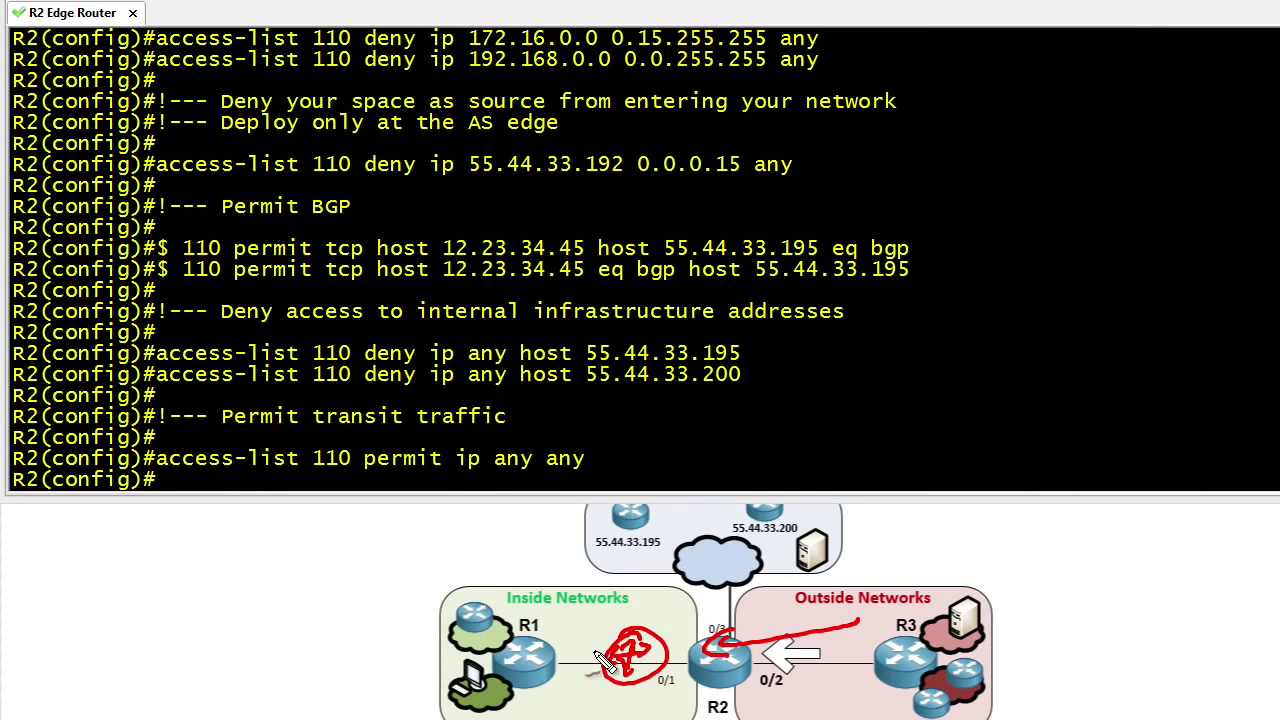